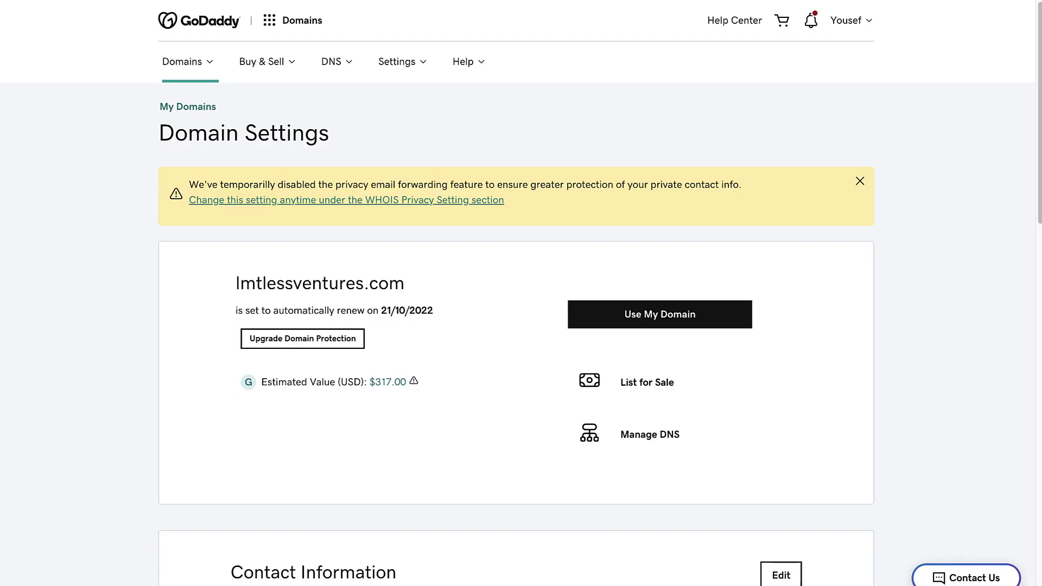
pyautogui.moveTo(406, 283); pyautogui.dragTo(222, 291)
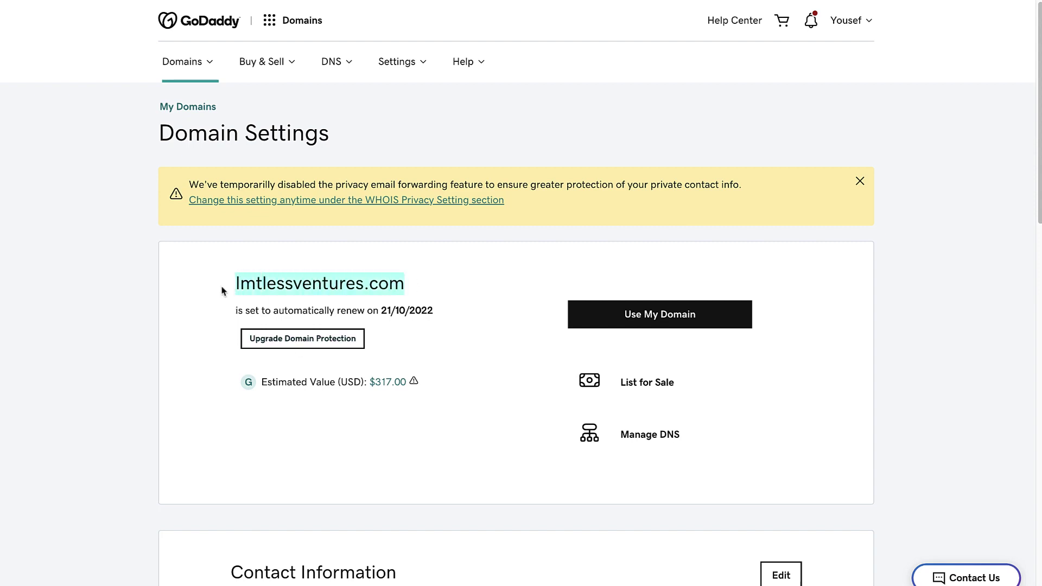
pyautogui.doubleClick(249, 298)
pyautogui.doubleClick(248, 300)
pyautogui.click(270, 282)
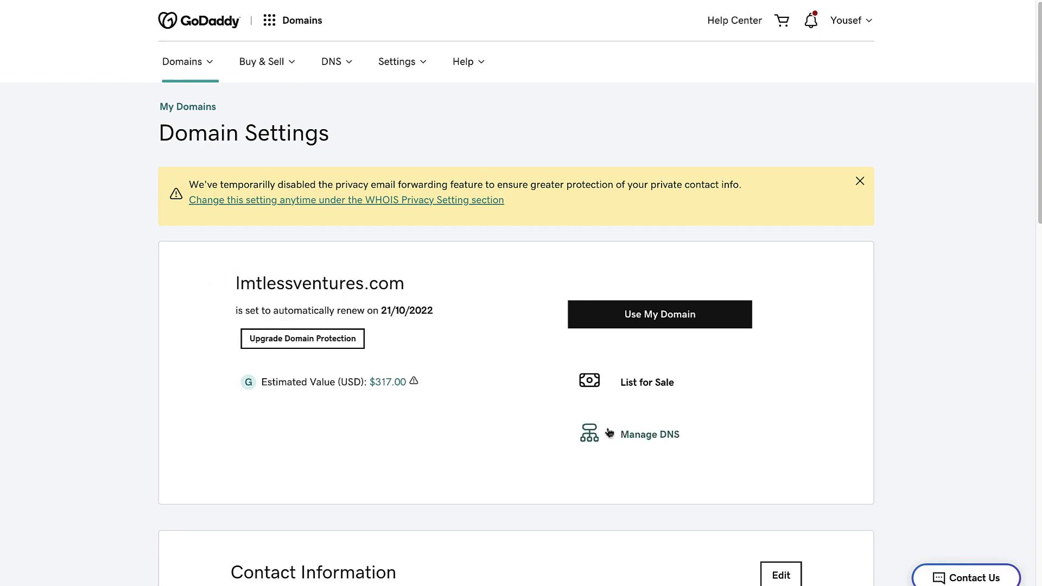
# Open DNS management for lmtlessventures.com and add a CNAME record named www with the value shop.mylightfunnels.com.
pyautogui.click(668, 444)
pyautogui.scroll(-5, 575, 359)
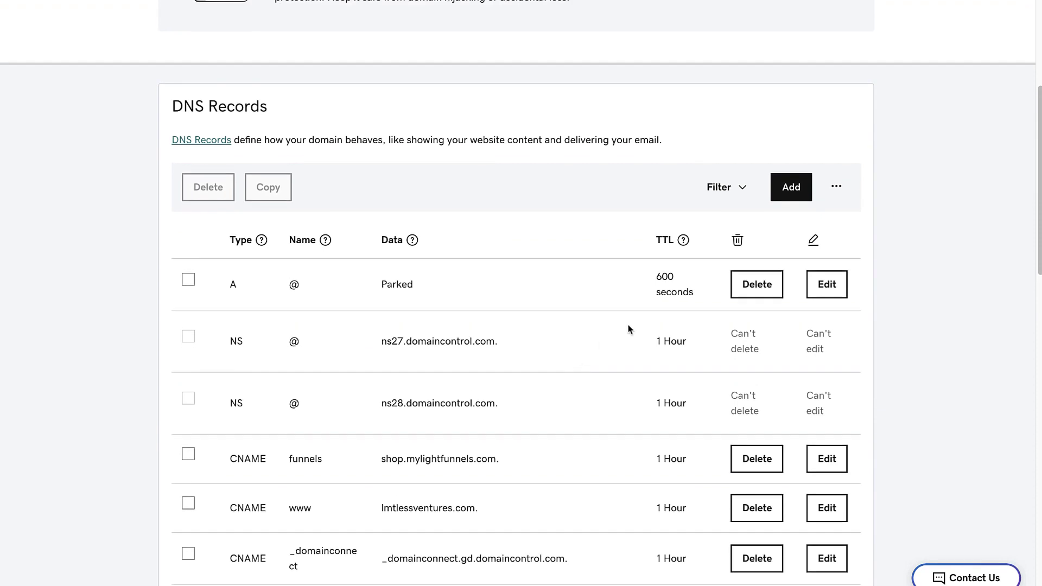
pyautogui.click(790, 187)
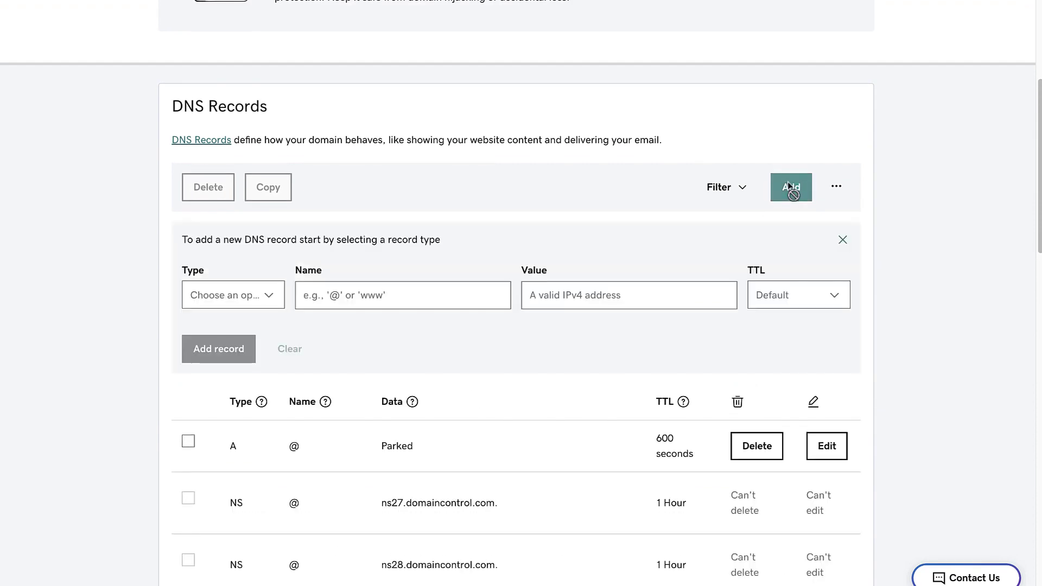
pyautogui.click(228, 295)
pyautogui.click(214, 379)
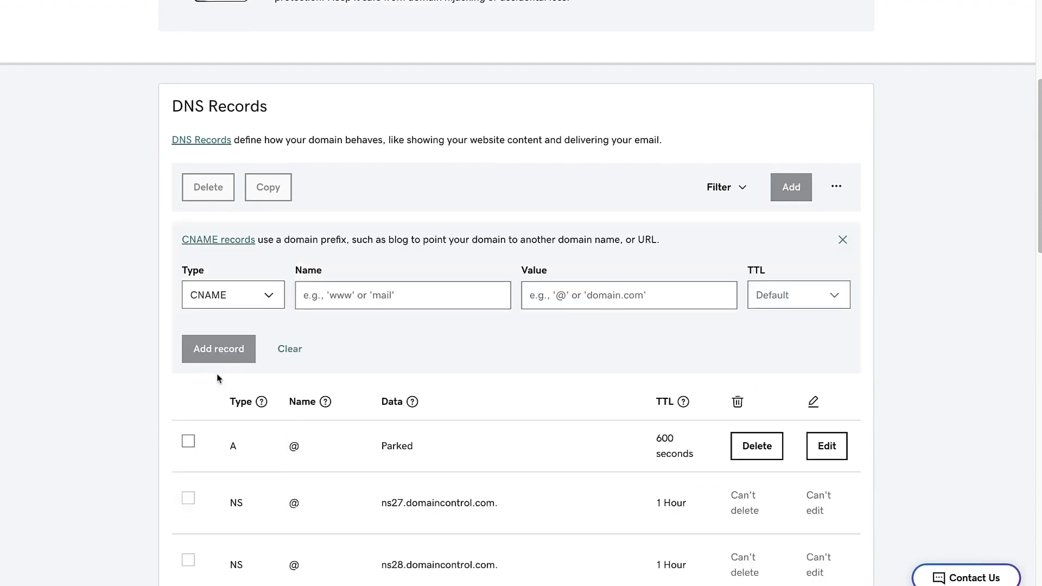
pyautogui.click(332, 308)
pyautogui.write('www')
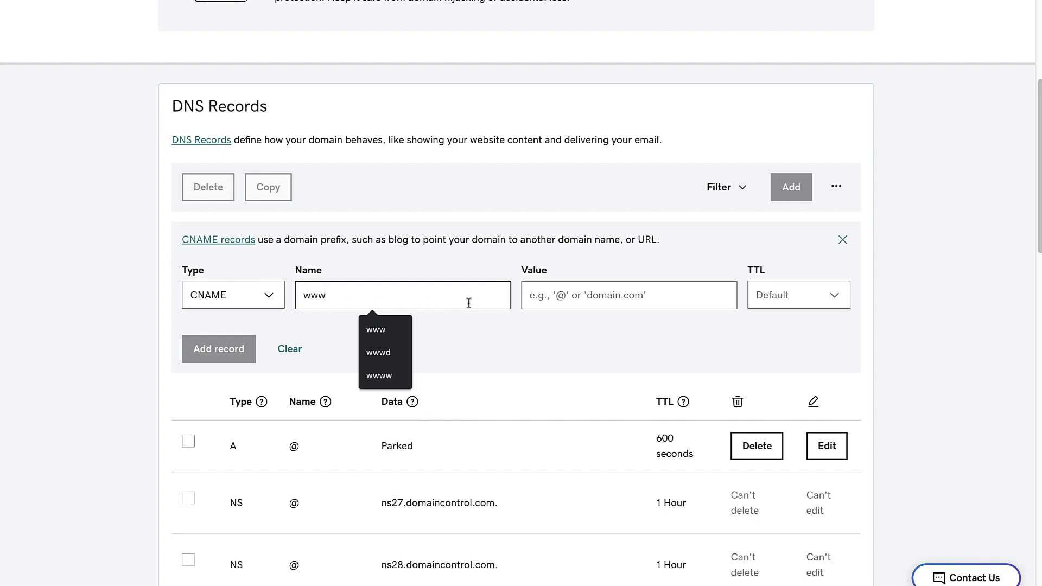
pyautogui.click(530, 297)
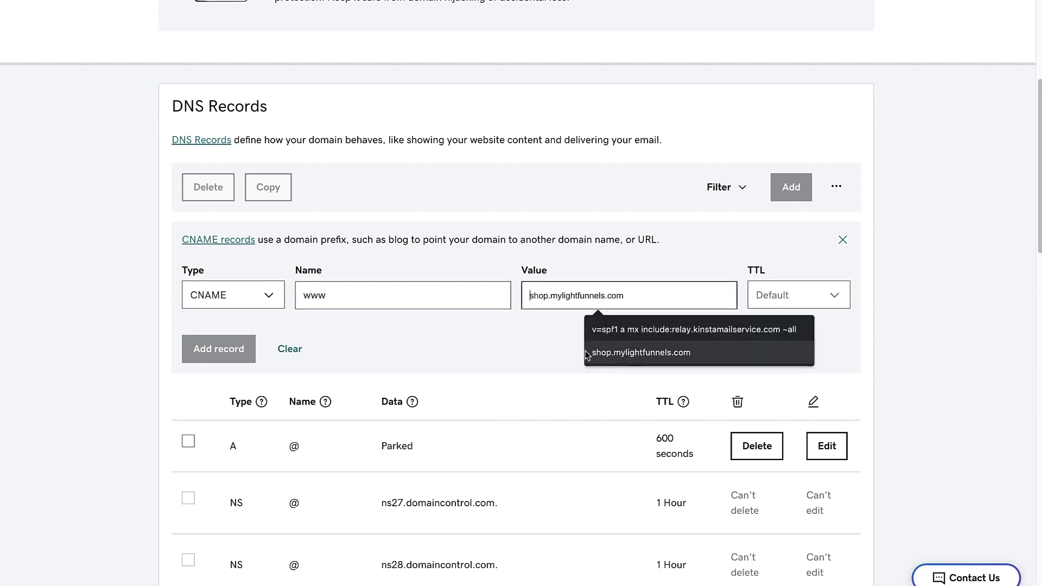
pyautogui.click(604, 352)
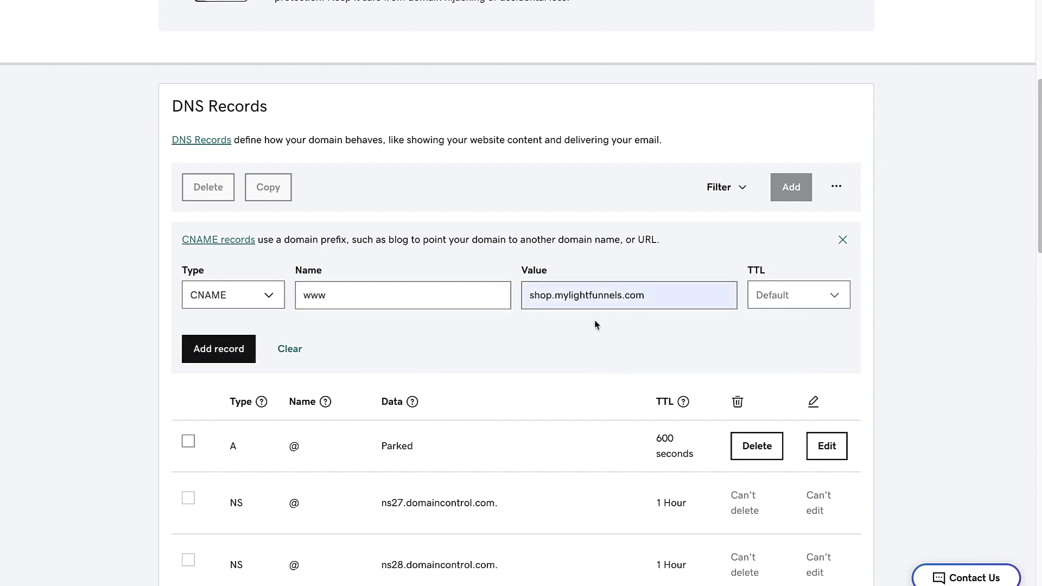
pyautogui.click(250, 352)
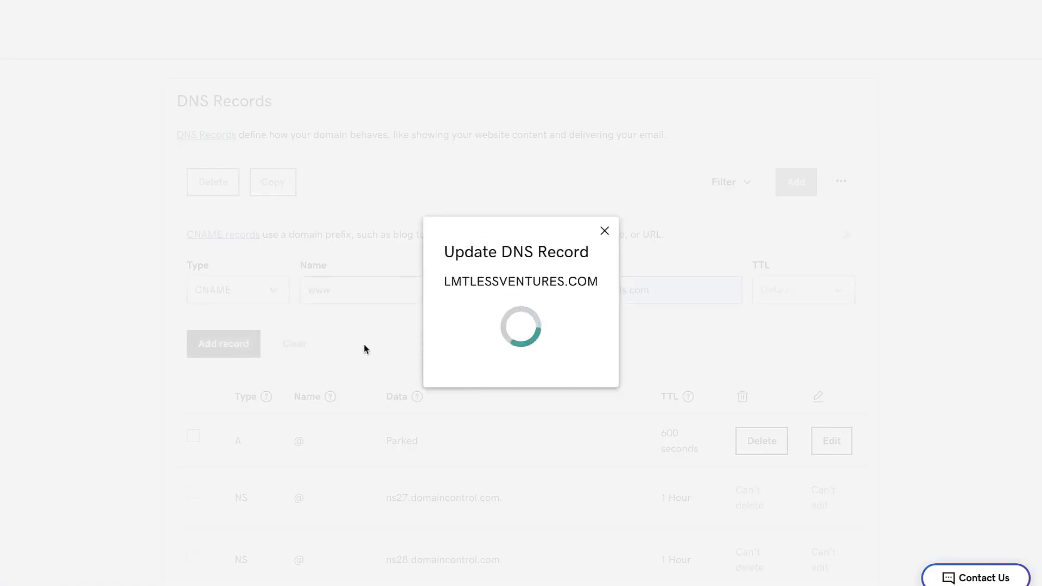
pyautogui.scroll(-1, 386, 350)
pyautogui.scroll(-1, 388, 350)
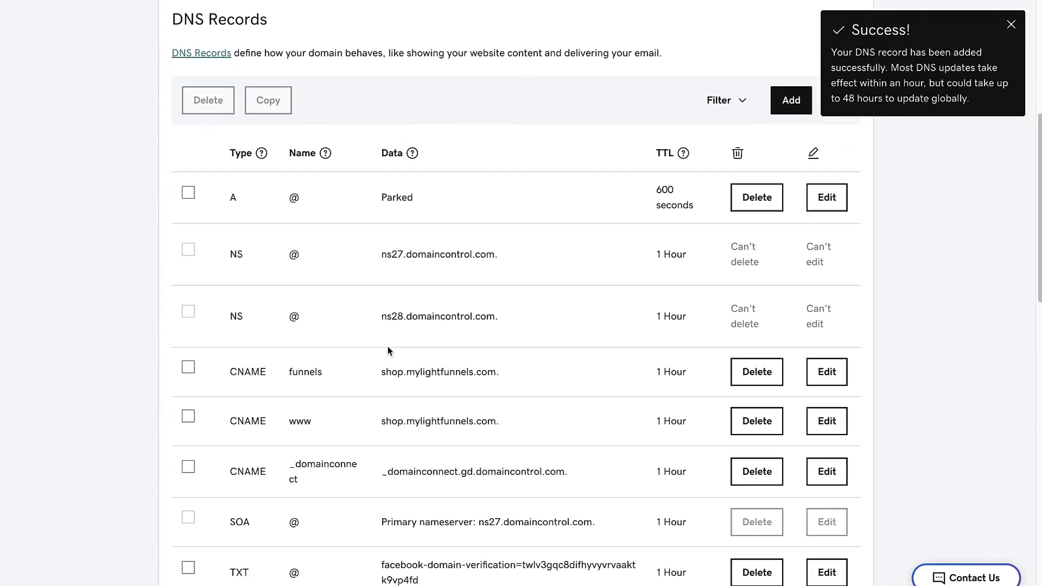
pyautogui.scroll(2, 410, 299)
pyautogui.scroll(2, 410, 299)
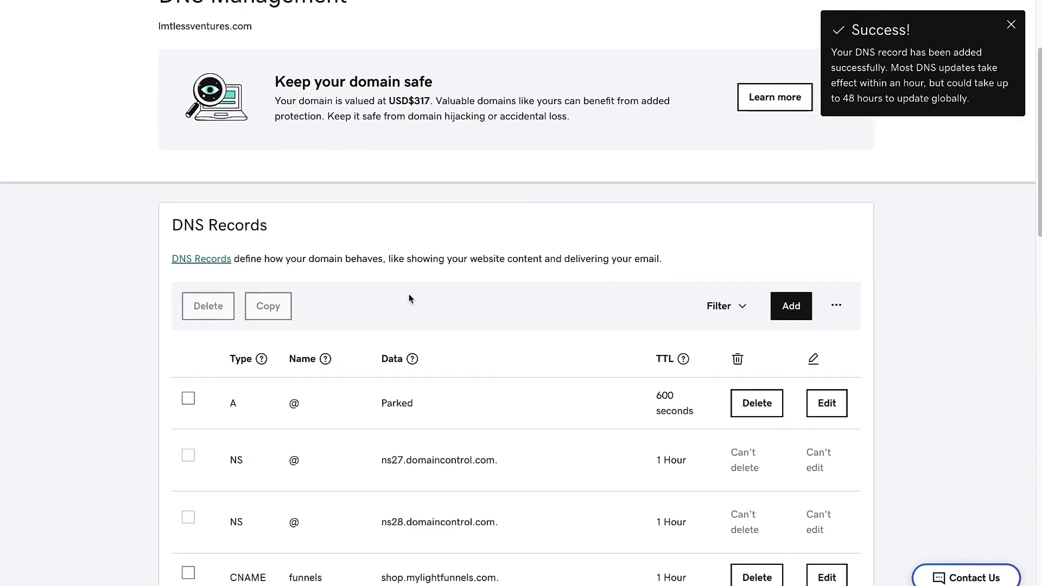
pyautogui.scroll(-3, 454, 317)
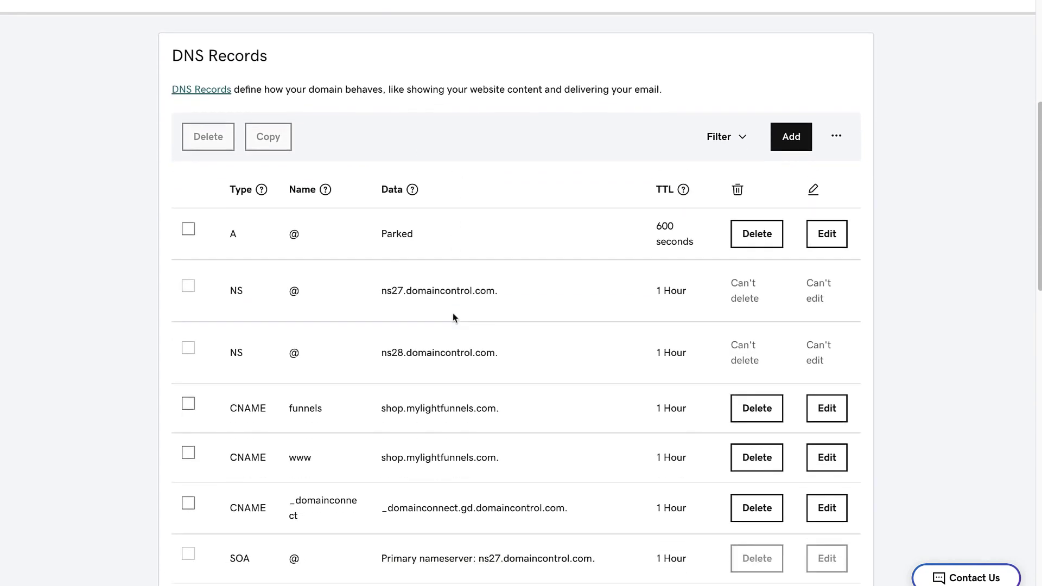
pyautogui.scroll(-13, 455, 318)
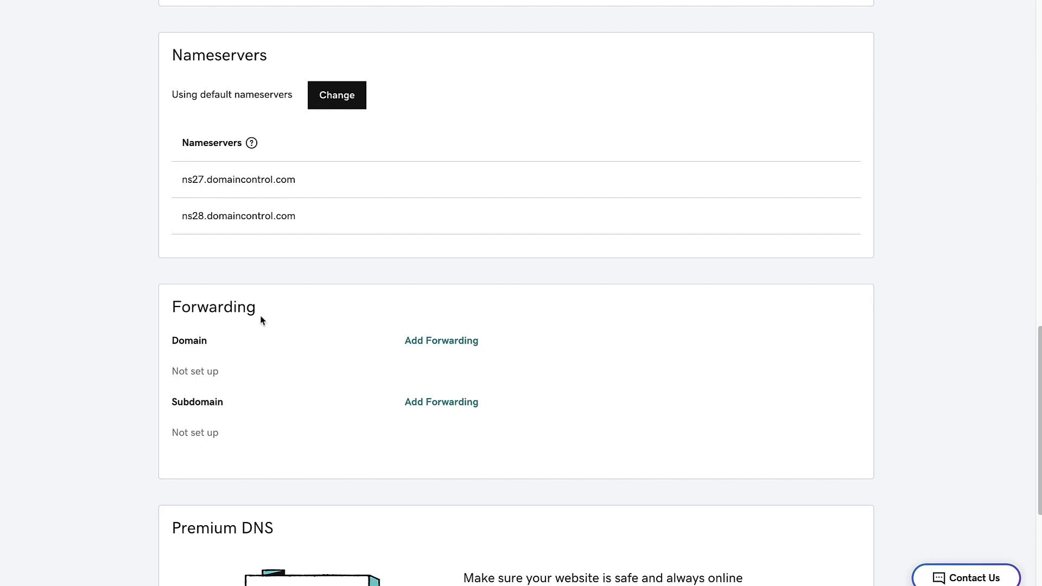
pyautogui.click(441, 341)
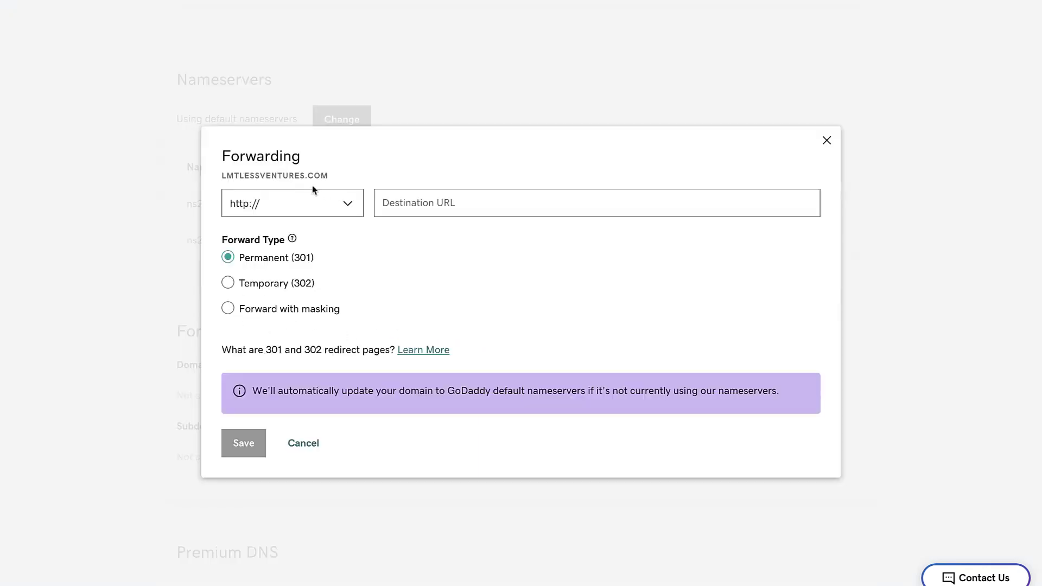
pyautogui.click(389, 202)
pyautogui.write('www.')
pyautogui.write('lmtlessventures.com')
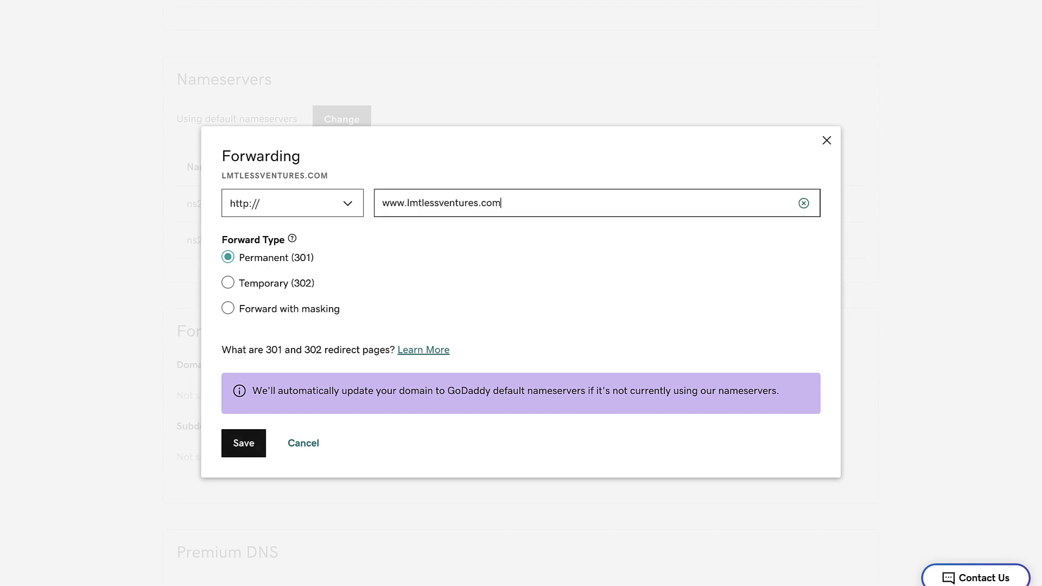
pyautogui.click(253, 445)
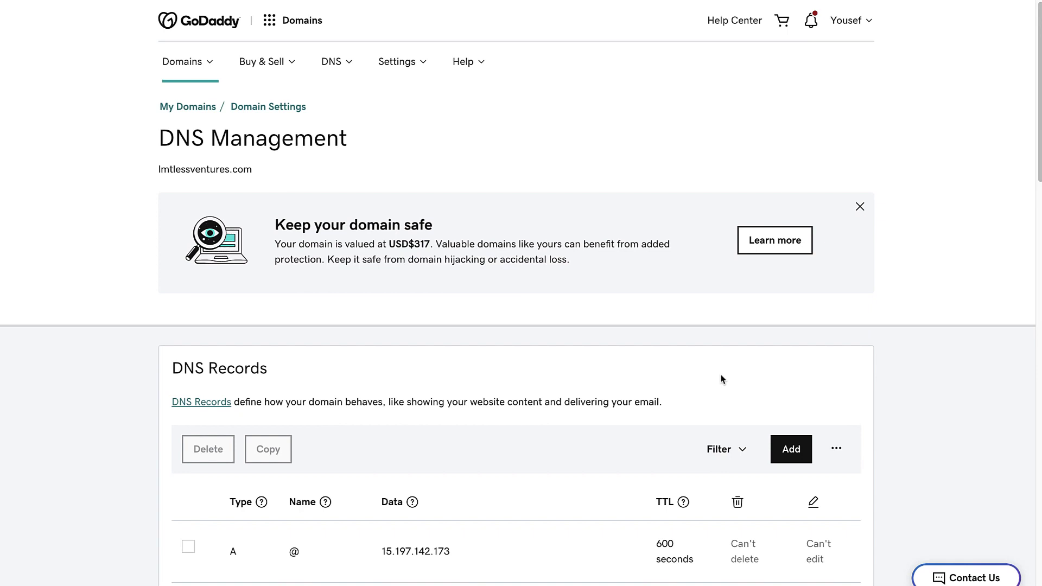
# Add a CNAME record named funnels with the value shop.mylightfunnels.com to the domain's DNS records.
pyautogui.scroll(-1, 745, 383)
pyautogui.click(790, 438)
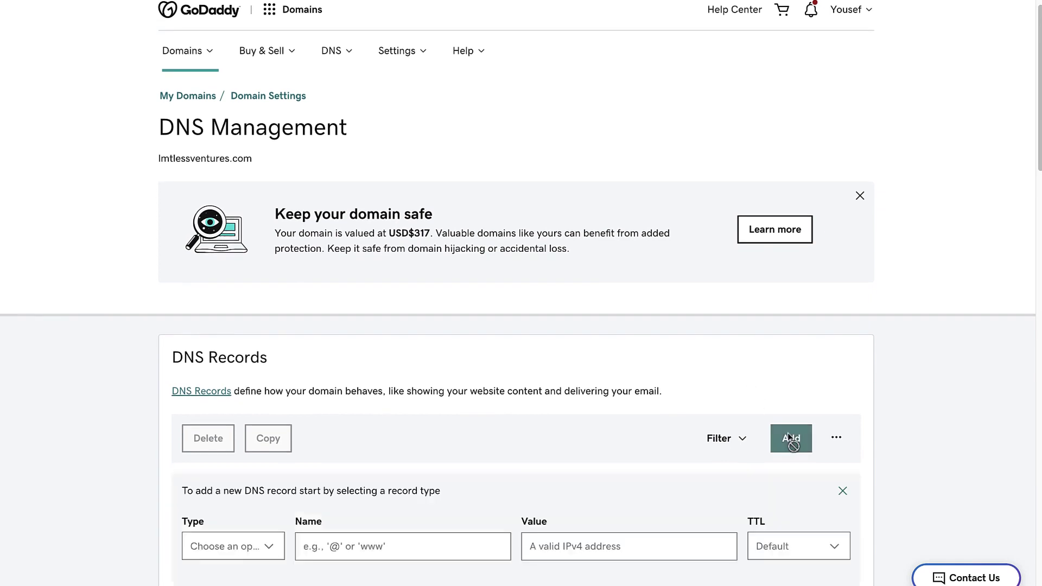
pyautogui.scroll(-3, 595, 447)
pyautogui.click(233, 418)
pyautogui.click(300, 265)
pyautogui.click(350, 417)
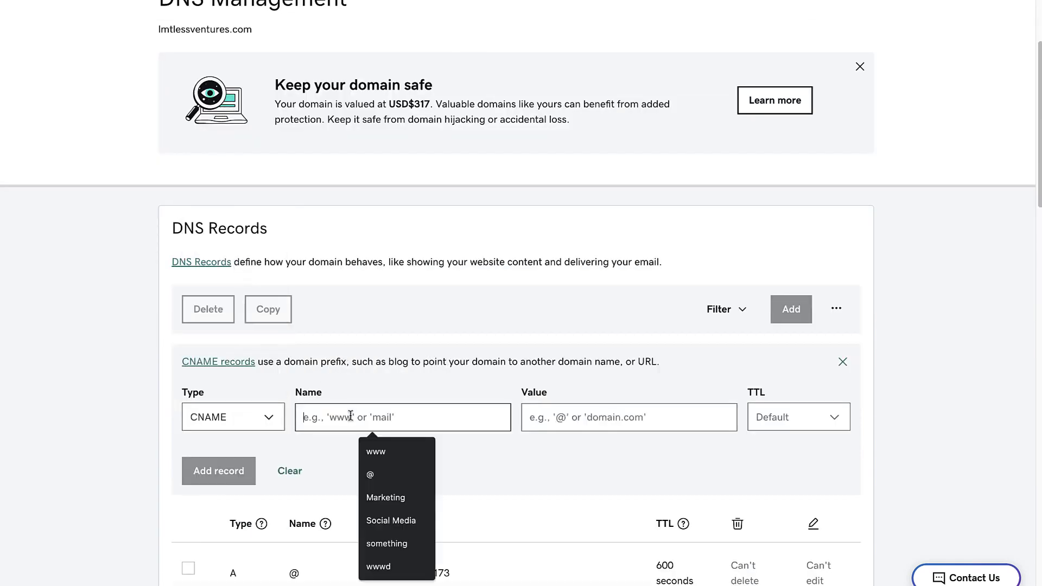
pyautogui.write('funnels')
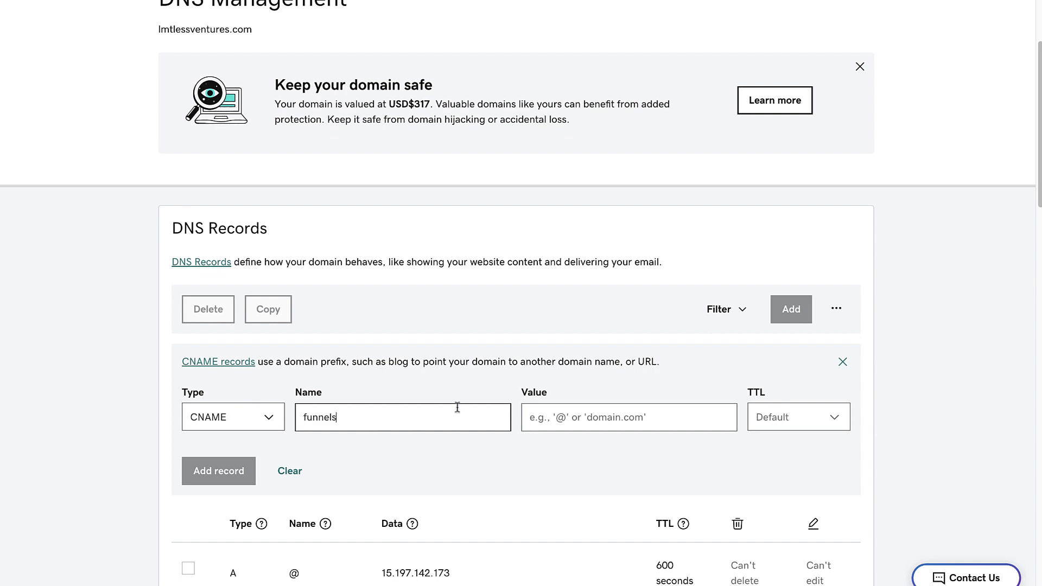
pyautogui.click(548, 428)
pyautogui.press('Down')
pyautogui.press('Down')
pyautogui.press('Return')
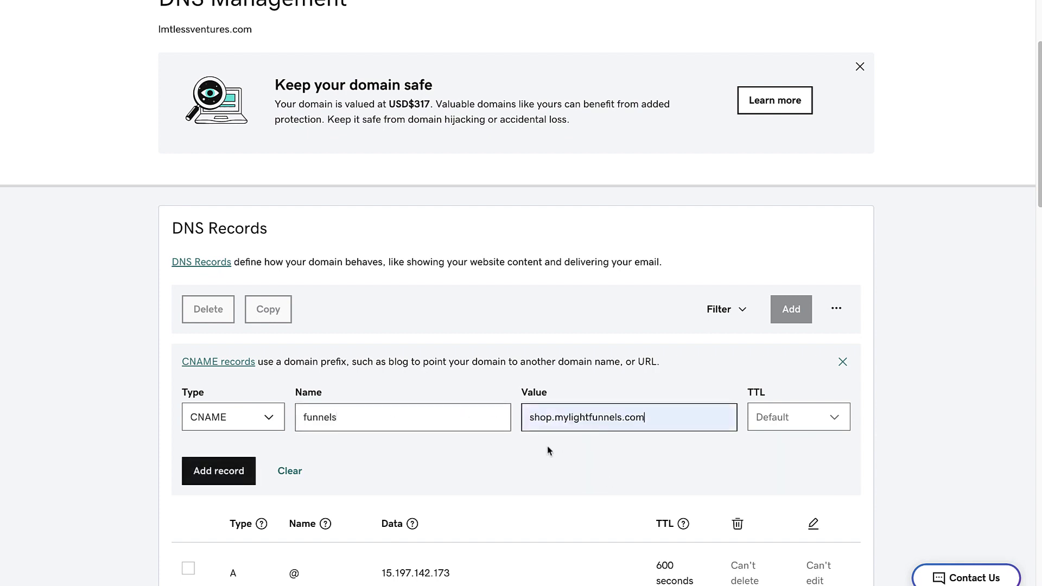
pyautogui.click(234, 469)
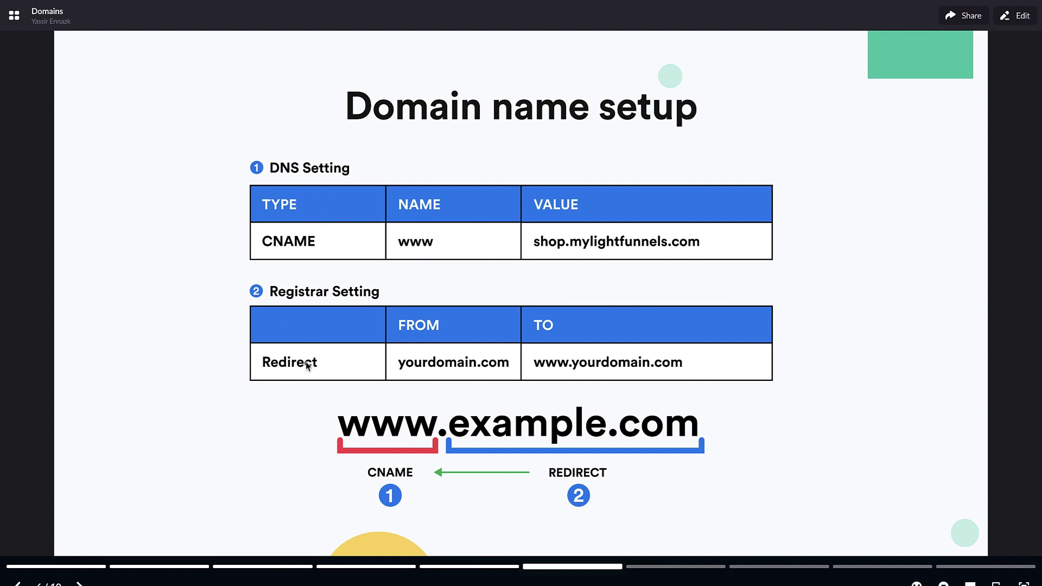
pyautogui.press('Right')
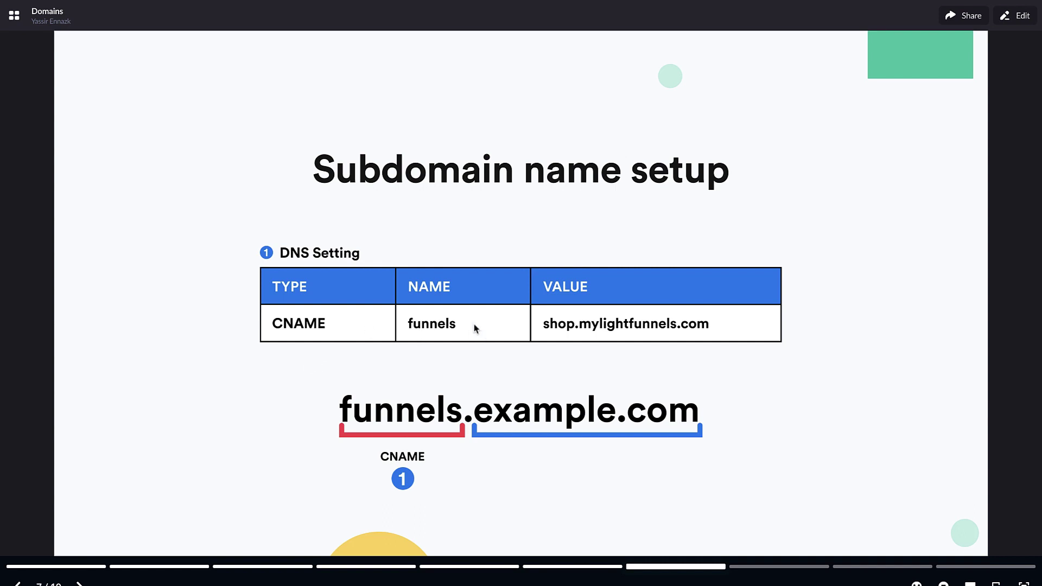
pyautogui.press('Right')
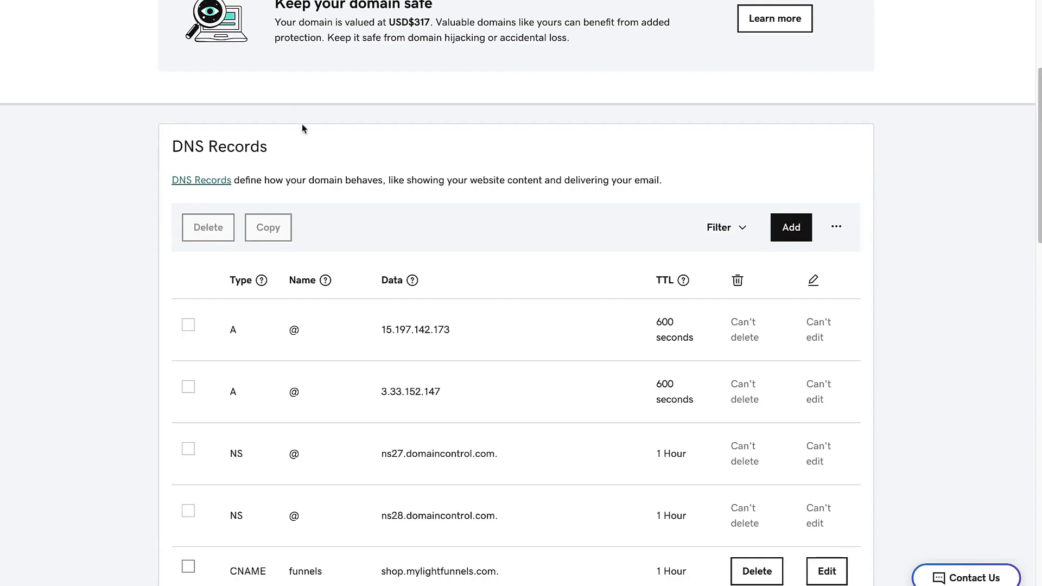
# Start a new DNS record of type TXT and name it lf_emails.
pyautogui.click(791, 228)
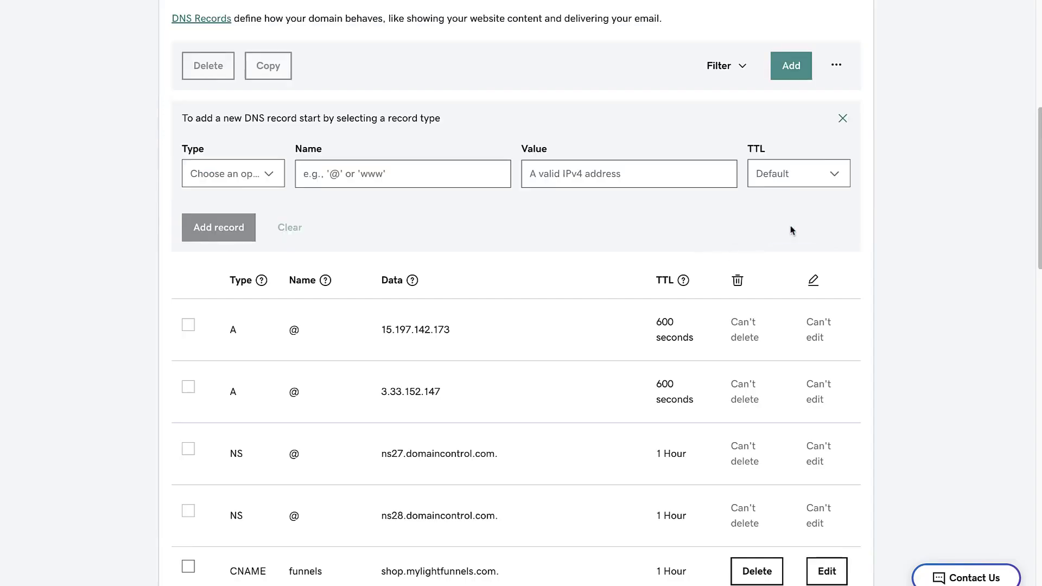
pyautogui.click(269, 176)
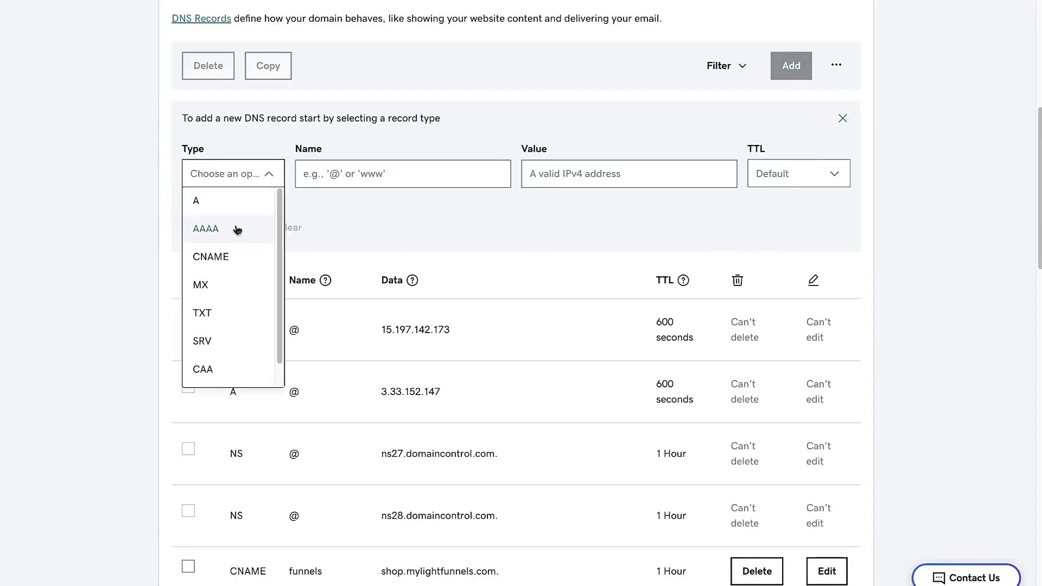
pyautogui.click(234, 308)
pyautogui.click(342, 184)
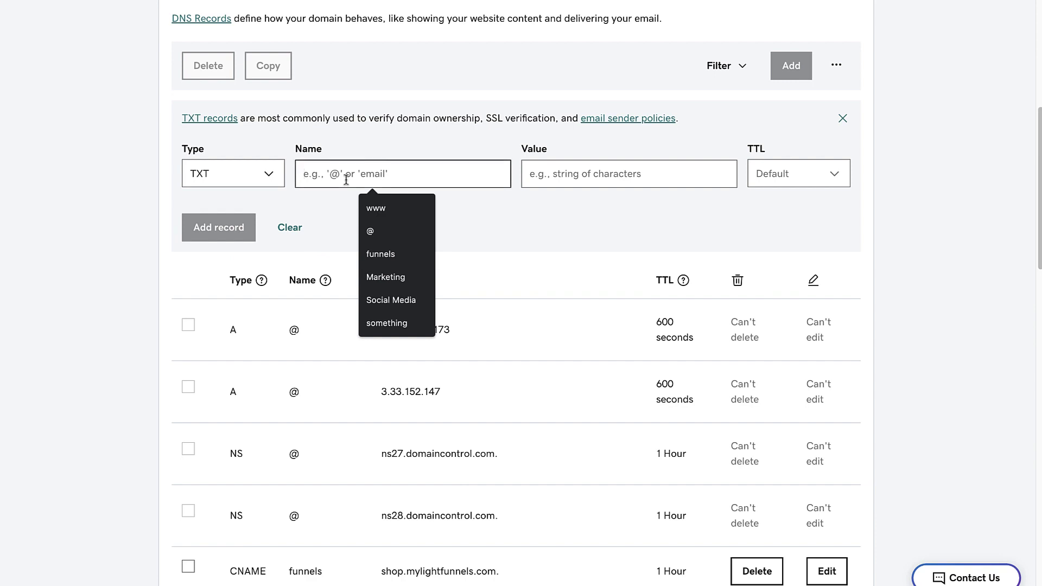
pyautogui.write('lf_emails')
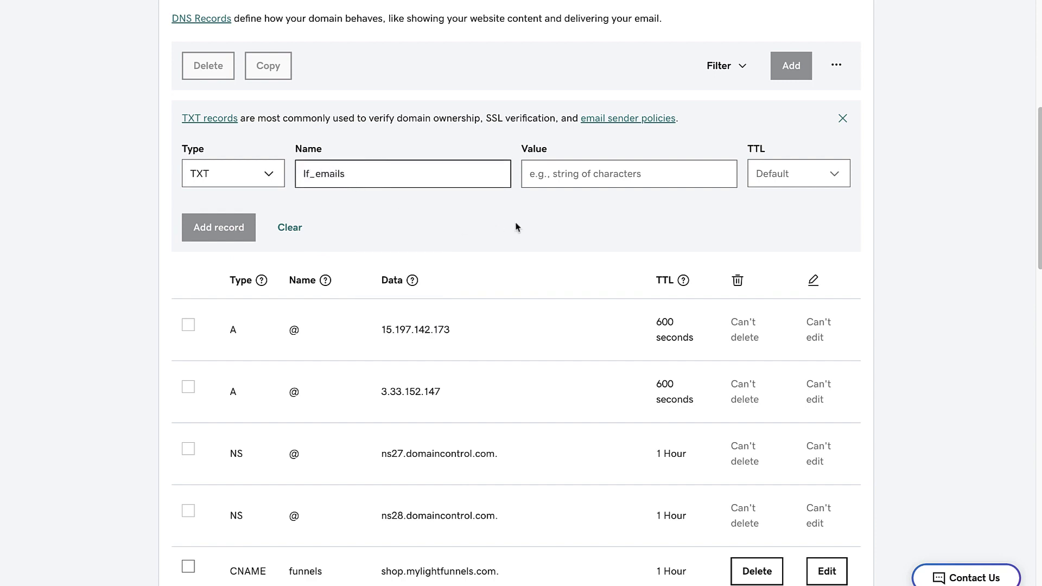
pyautogui.press('Tab')
pyautogui.click(519, 239)
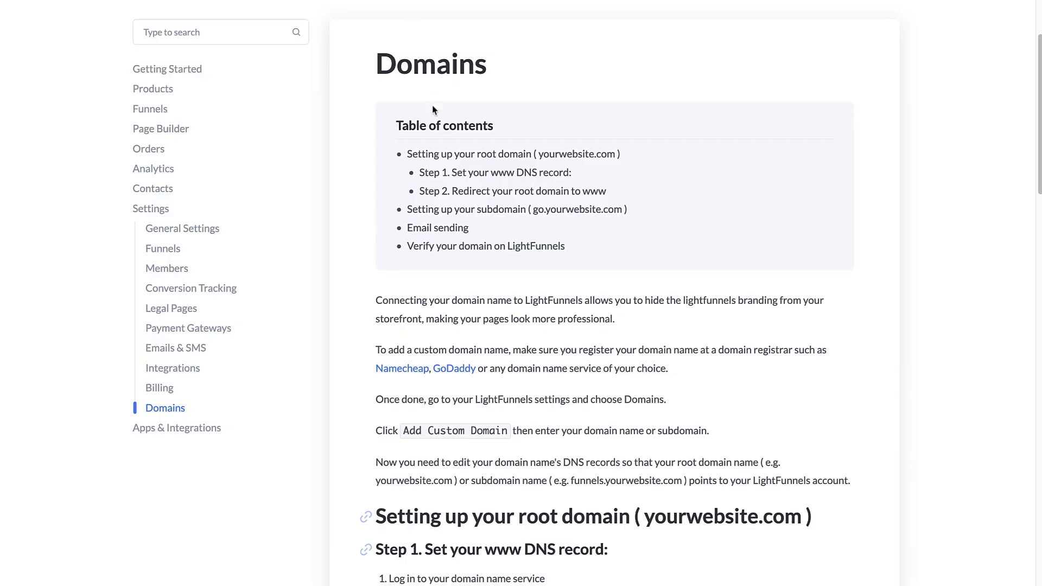
# In the LightFunnels Domains help article, copy the TXT value v=spf1 a mx include:relay.kinstamailservice.com ~all from the Email sending section.
pyautogui.scroll(-20, 543, 315)
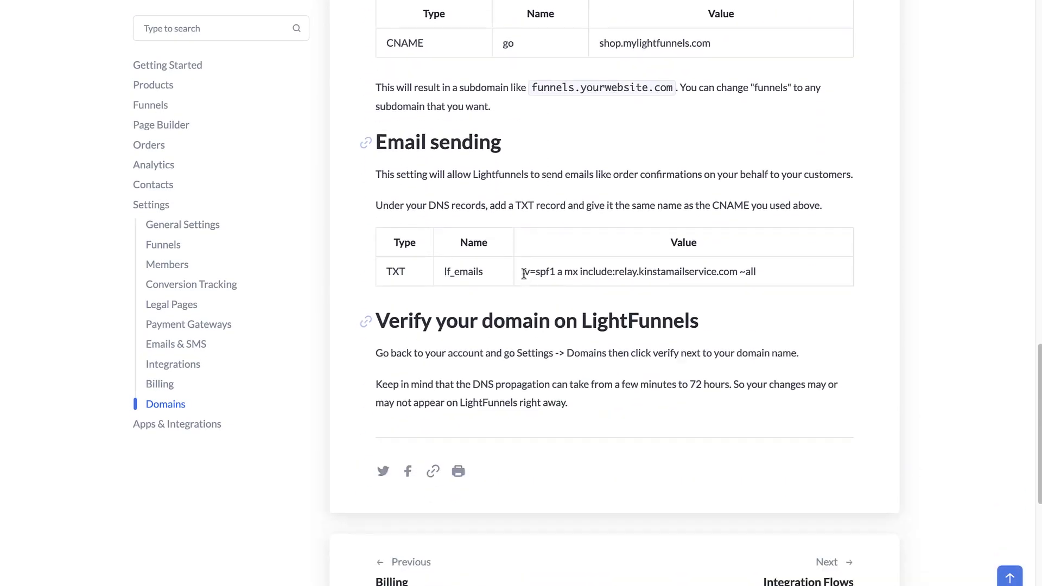
pyautogui.moveTo(523, 273); pyautogui.dragTo(786, 278)
pyautogui.hotkey('ctrl', 'c')
pyautogui.moveTo(531, 148); pyautogui.dragTo(407, 143)
pyautogui.click(406, 143)
# Switch back to GoDaddy, paste v=spf1 a mx include:relay.kinstamailservice.com ~all as the TXT record's value and add the record.
pyautogui.hotkey('alt', 'Tab')
pyautogui.click(612, 188)
pyautogui.hotkey('ctrl', 'v')
pyautogui.click(239, 238)
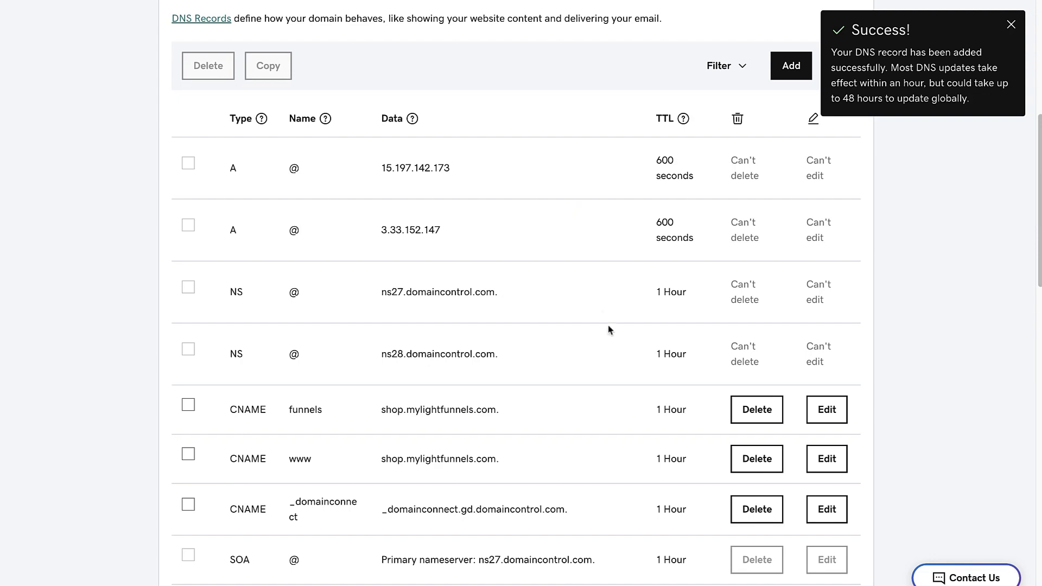
pyautogui.scroll(6, 609, 328)
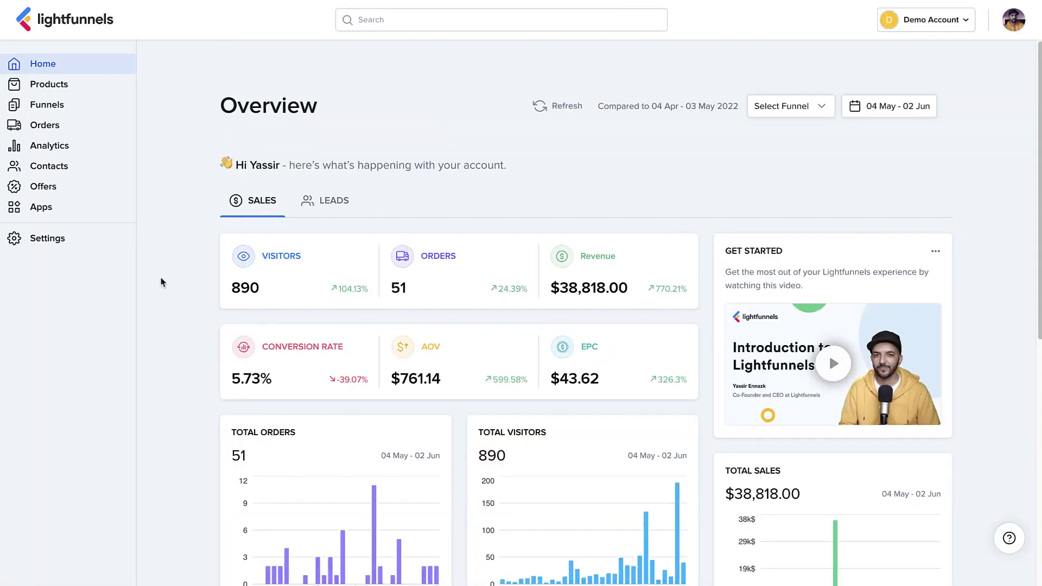
# In the Lightfunnels account, open the Domains settings and submit lmtlessventures.com as a new custom domain.
pyautogui.click(93, 238)
pyautogui.scroll(-3, 240, 347)
pyautogui.scroll(-3, 240, 346)
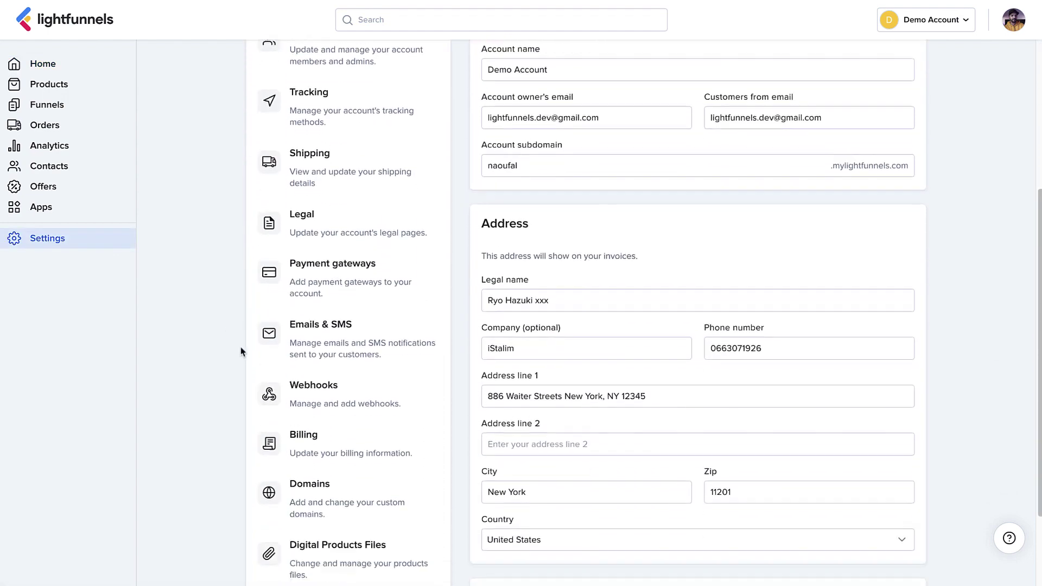
pyautogui.click(265, 434)
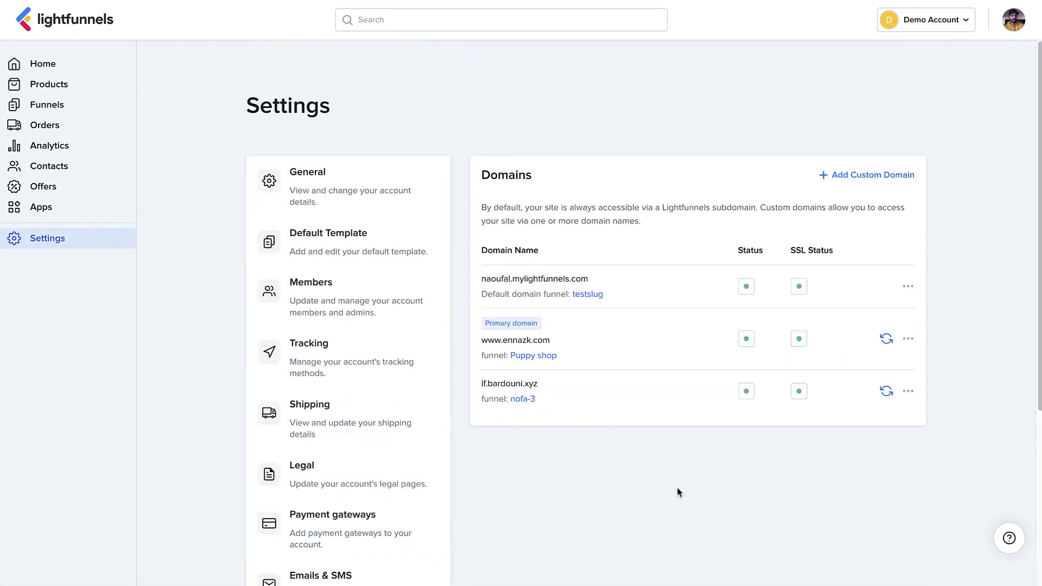
pyautogui.click(859, 174)
pyautogui.click(678, 254)
pyautogui.write('lmtlessventures.com')
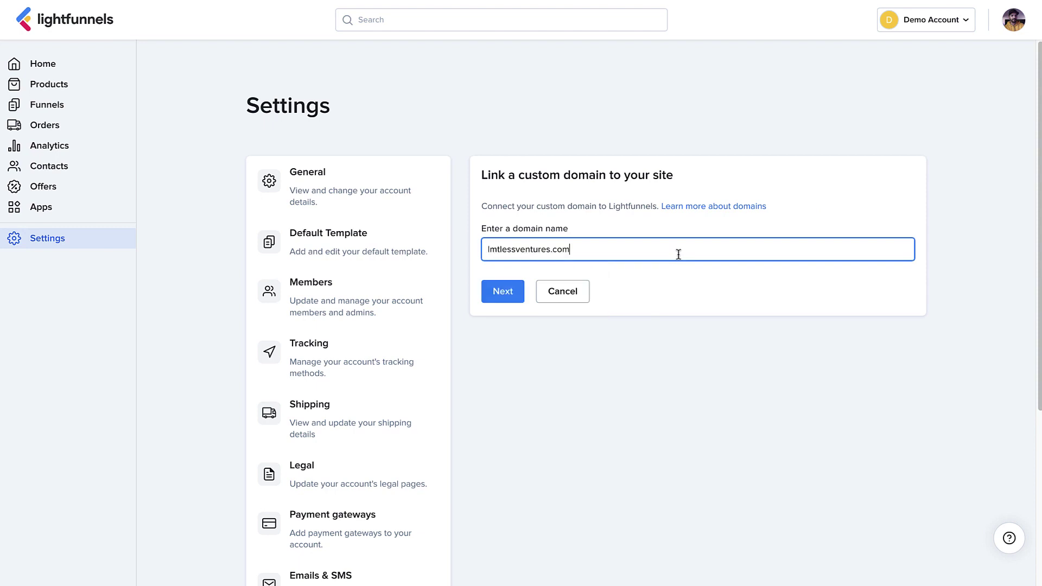
pyautogui.click(502, 293)
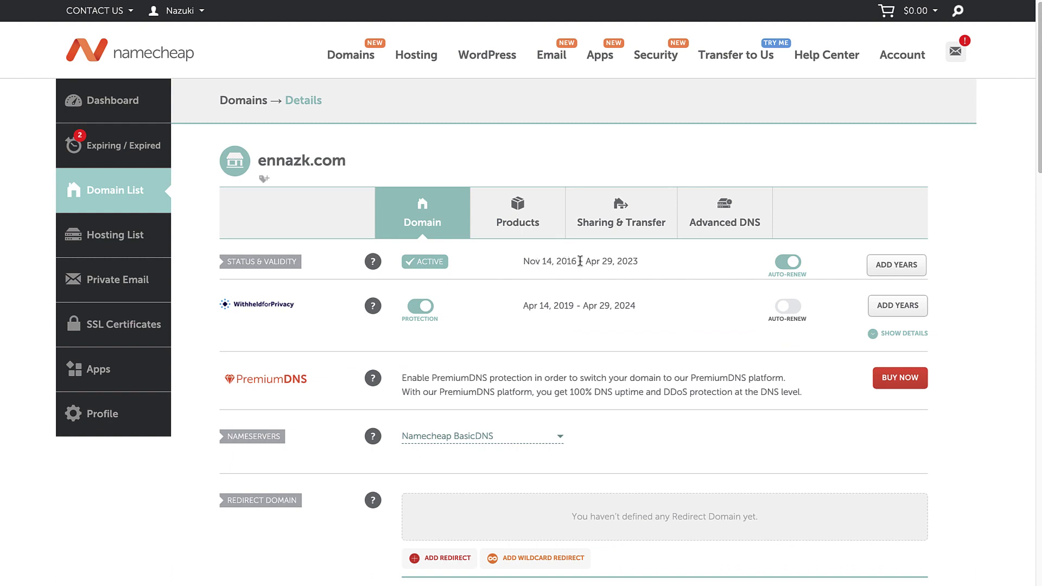
# Switch to Namecheap, open the advanced DNS settings of ennazk.com and start a new host record of type CNAME.
pyautogui.moveTo(261, 162); pyautogui.dragTo(372, 163)
pyautogui.click(373, 164)
pyautogui.click(749, 229)
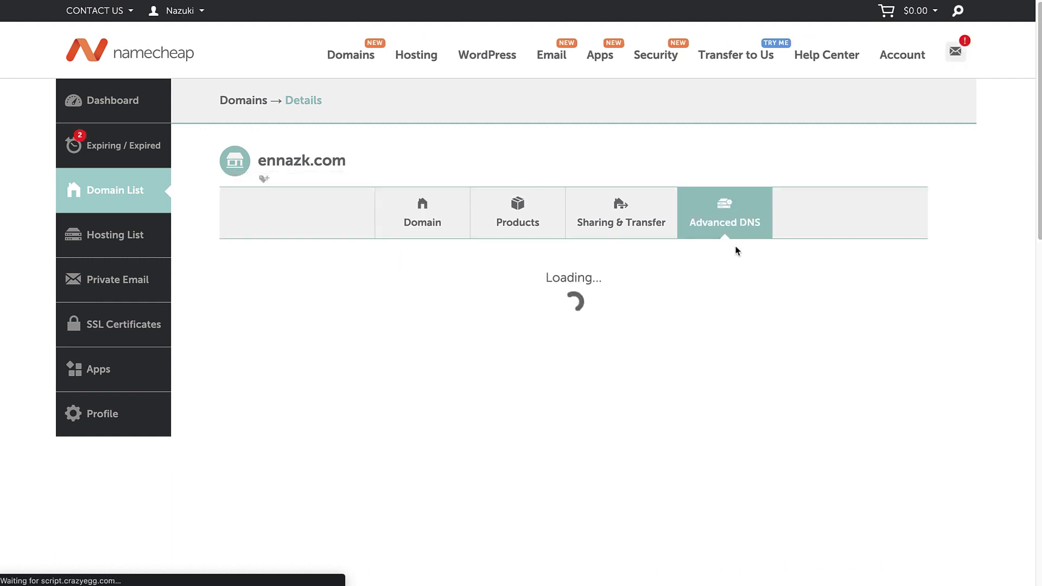
pyautogui.scroll(-3, 741, 254)
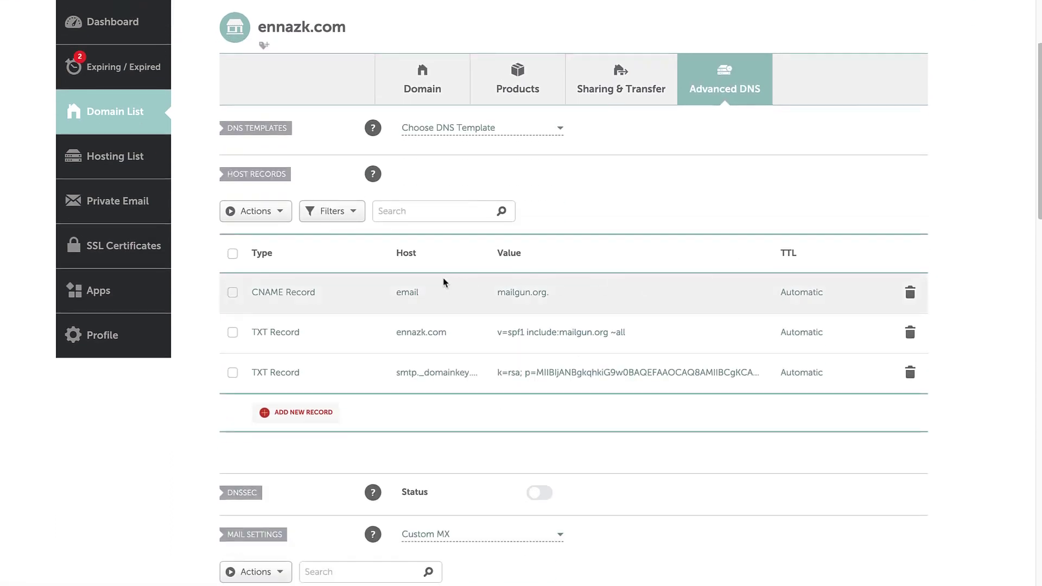
pyautogui.scroll(-1, 401, 301)
pyautogui.click(311, 386)
pyautogui.scroll(-4, 310, 387)
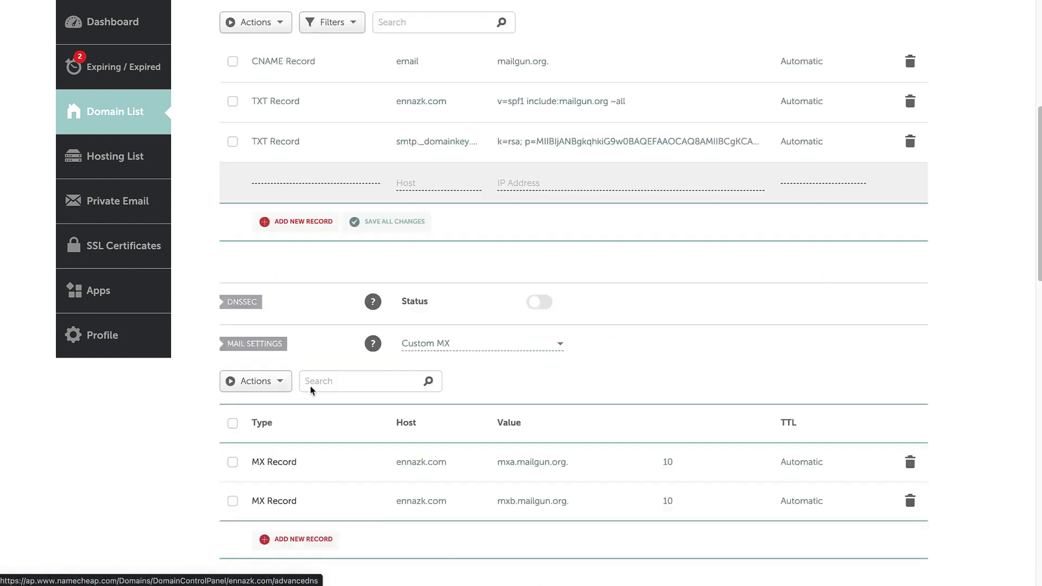
pyautogui.scroll(-4, 304, 271)
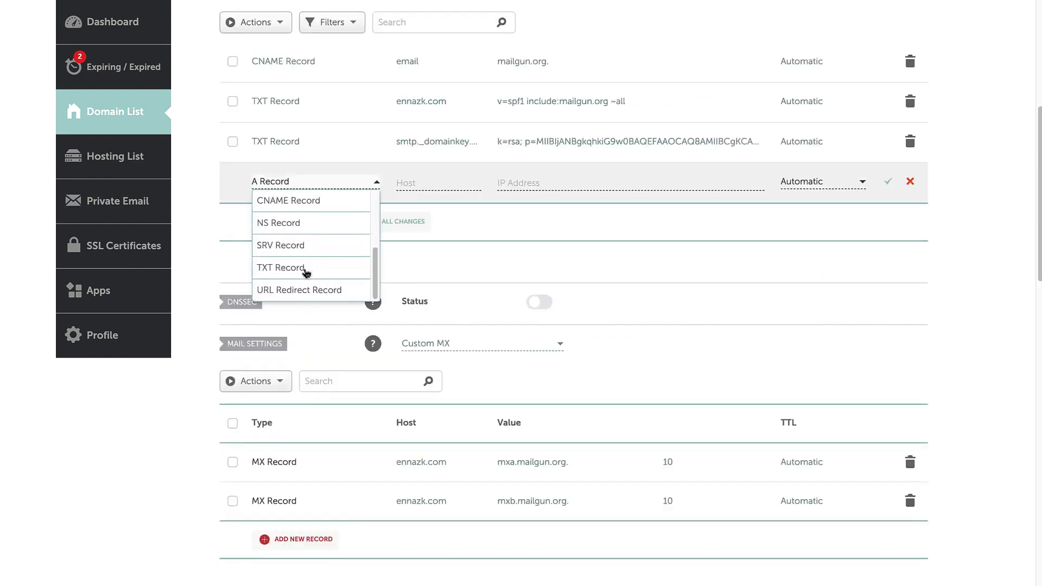
pyautogui.scroll(2, 308, 267)
pyautogui.click(305, 268)
# Set the CNAME record's host to www and its value to shop.mylightfunnels.com, and save the record.
pyautogui.click(462, 186)
pyautogui.write('www')
pyautogui.press('Tab')
pyautogui.write('shop')
pyautogui.press('Down')
pyautogui.press('Return')
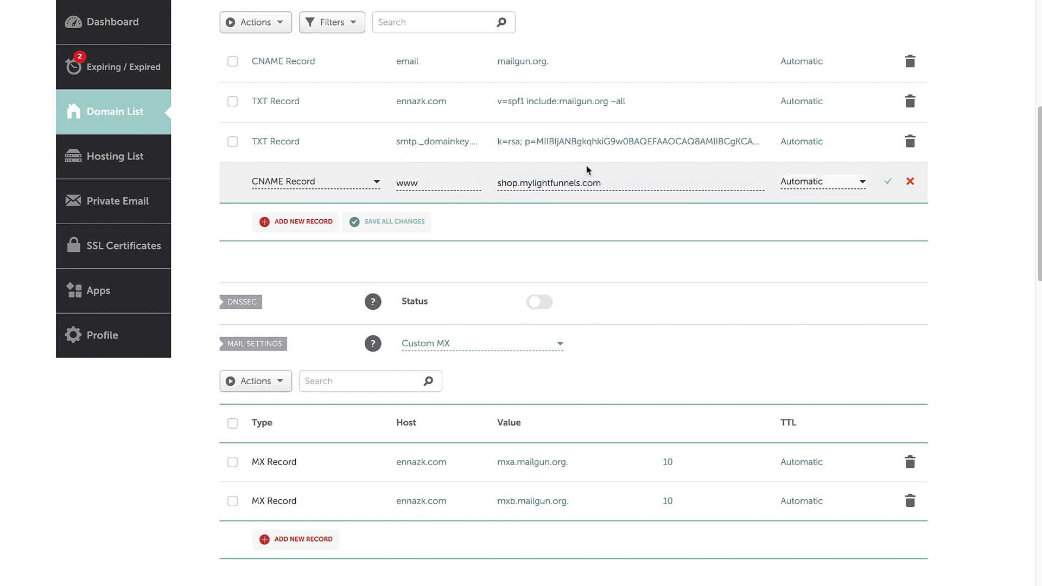
pyautogui.click(888, 182)
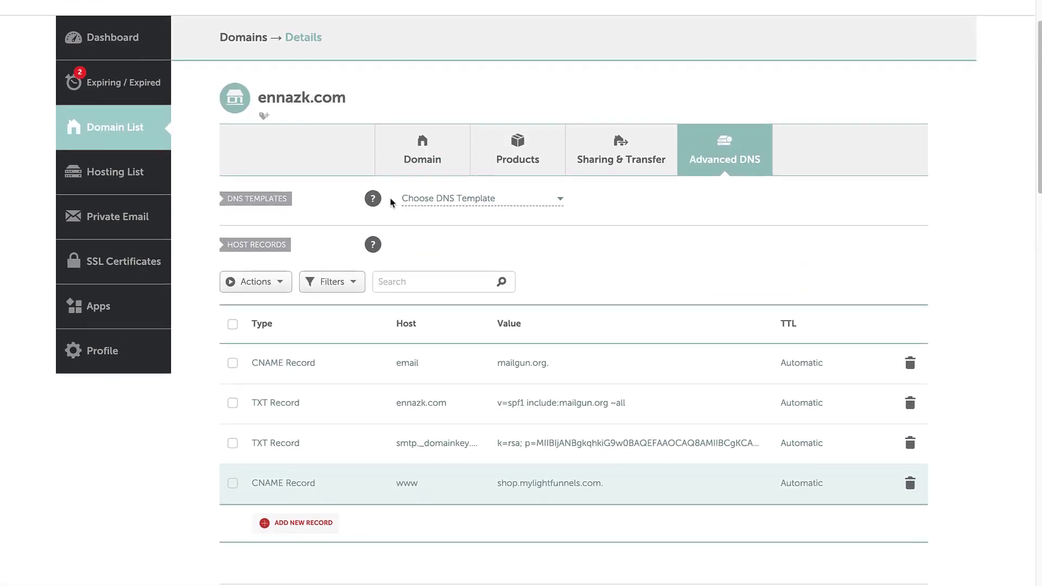
# Return to the general domain settings and start a domain redirect with the source URL ennazk.com.
pyautogui.scroll(-2, 438, 228)
pyautogui.scroll(1, 438, 228)
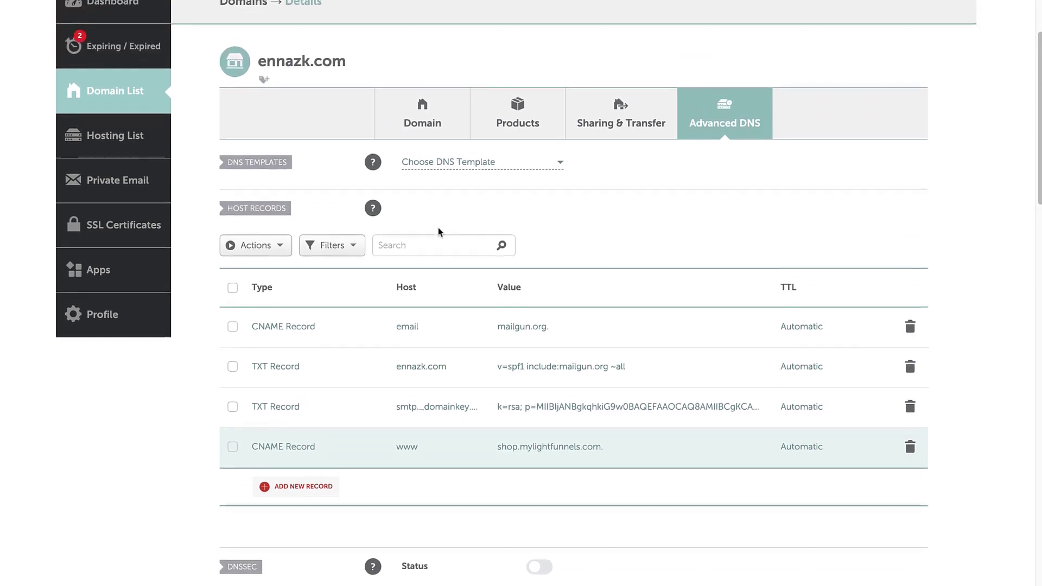
pyautogui.scroll(1, 439, 232)
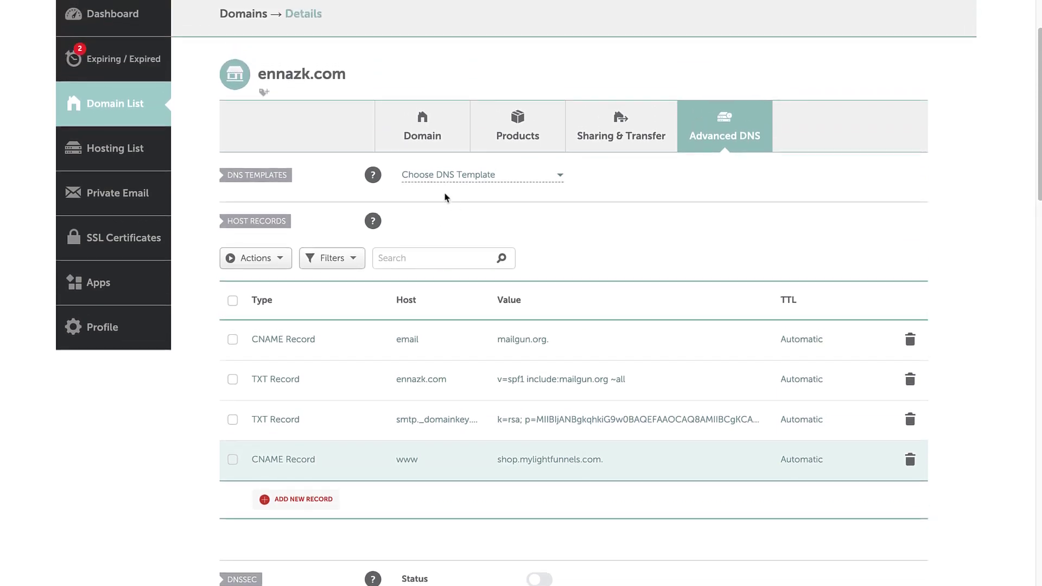
pyautogui.click(423, 139)
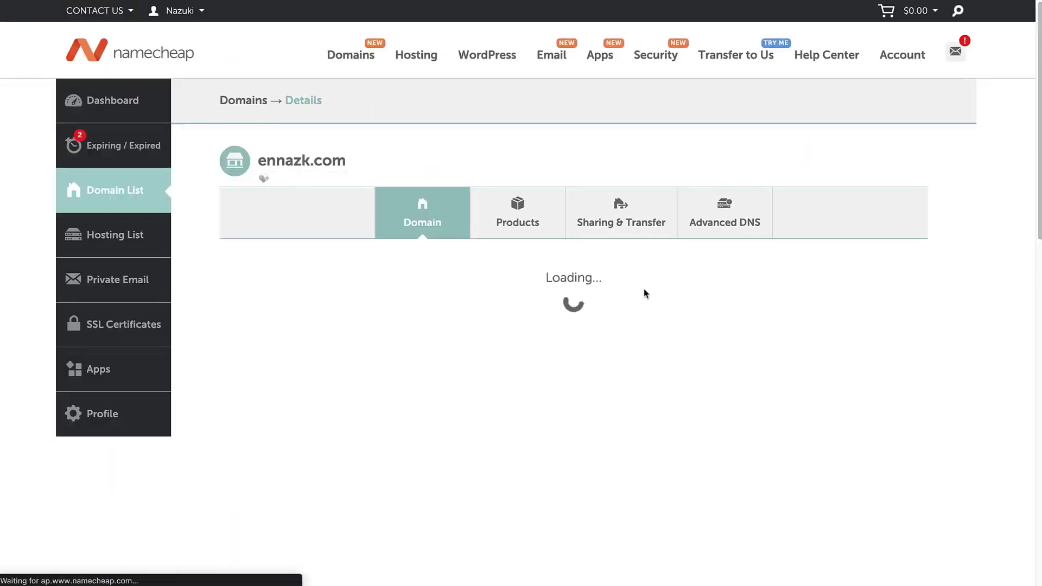
pyautogui.scroll(-5, 657, 321)
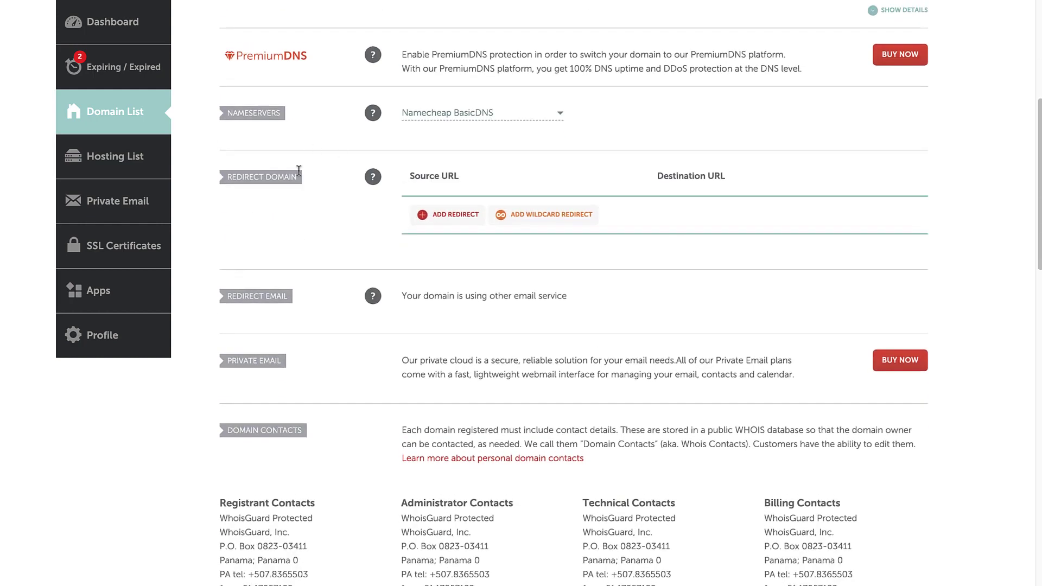
pyautogui.click(438, 216)
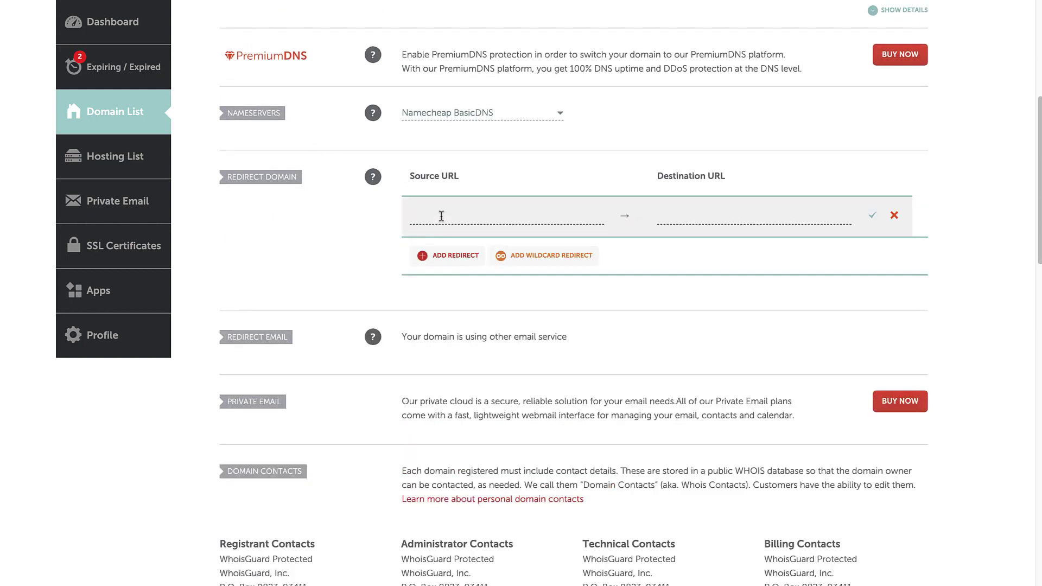
pyautogui.click(458, 215)
pyautogui.write('ennazk.com')
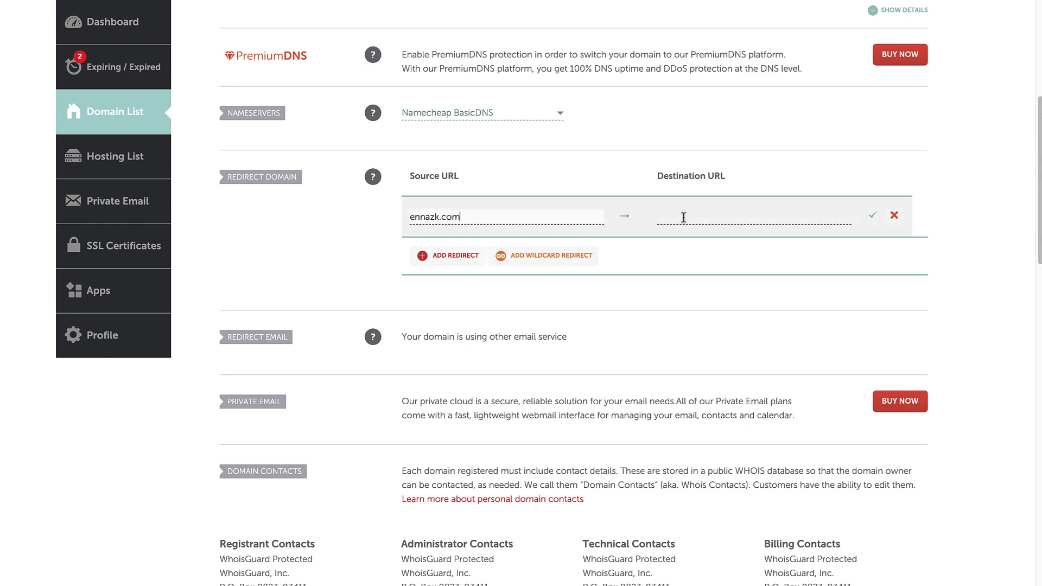
pyautogui.click(700, 220)
pyautogui.write('h')
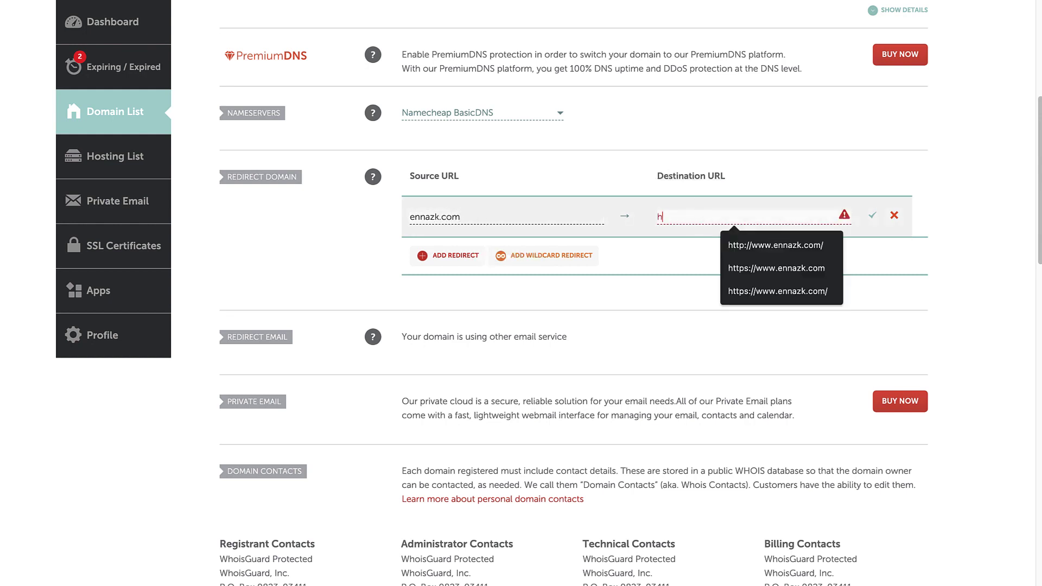
pyautogui.write('ttps://ww')
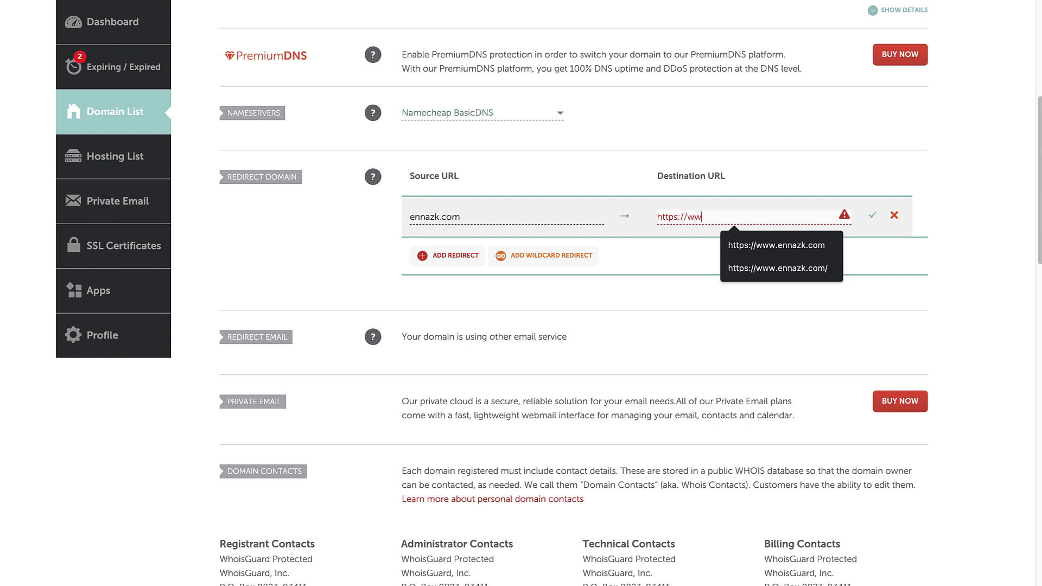
pyautogui.write('w.ennazk.com/')
pyautogui.click(872, 216)
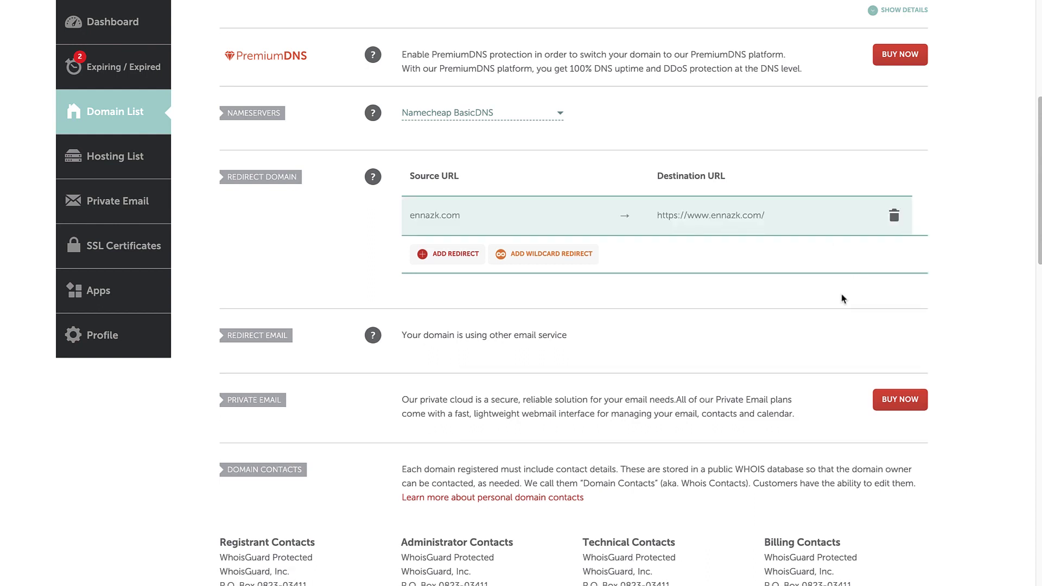
# Go back to the advanced DNS settings of ennazk.com and start a new host record of type TXT.
pyautogui.scroll(5, 842, 298)
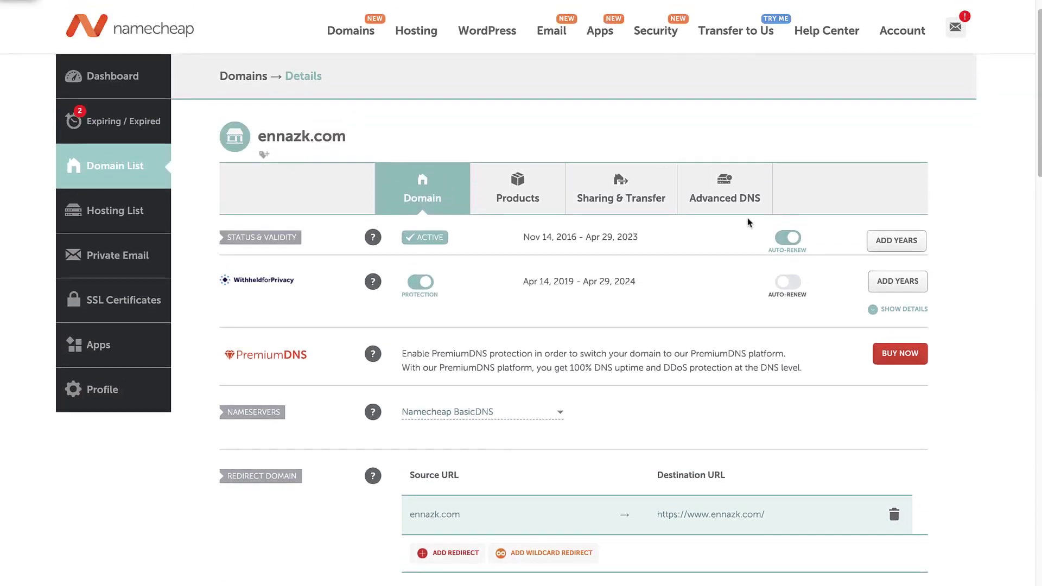
pyautogui.click(722, 203)
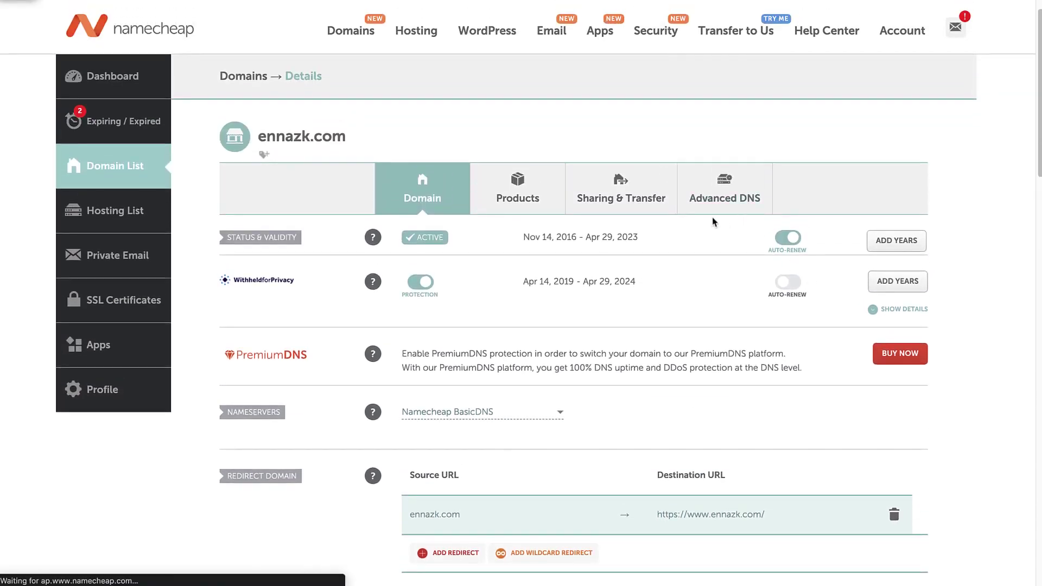
pyautogui.scroll(-2, 736, 252)
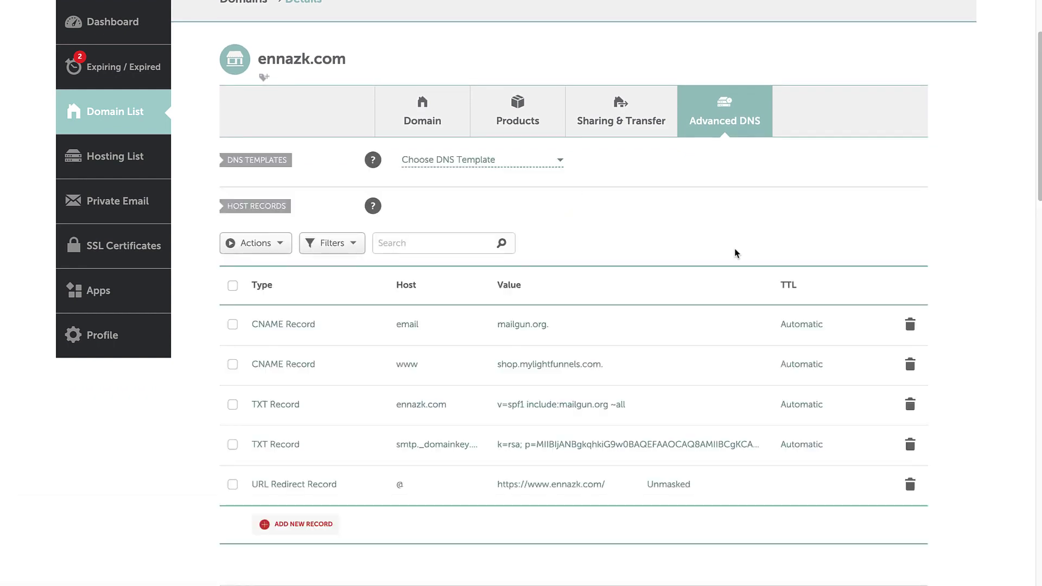
pyautogui.scroll(-1, 416, 276)
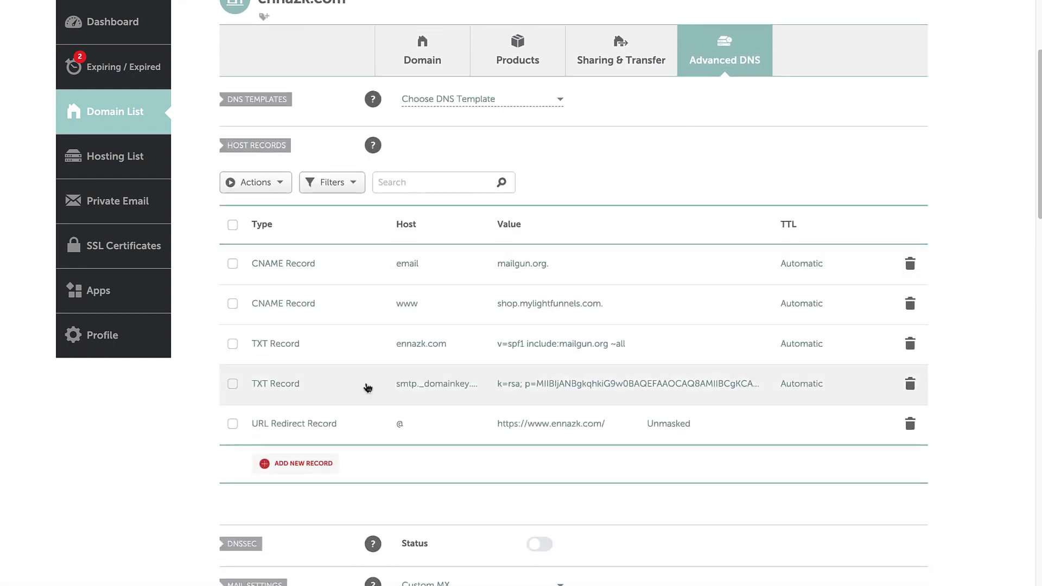
pyautogui.click(325, 464)
pyautogui.scroll(-2, 313, 250)
pyautogui.scroll(-2, 311, 250)
pyautogui.click(300, 269)
# Set the TXT record's host to lf_emails, copied from the Email sending section of the LightFunnels Domains help article.
pyautogui.click(450, 191)
pyautogui.write('lf_')
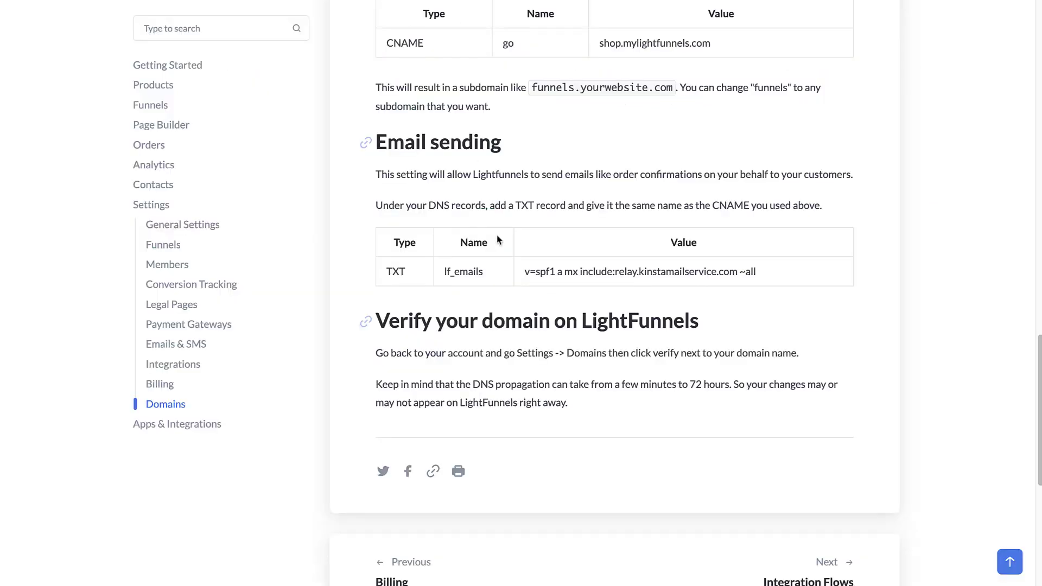
pyautogui.doubleClick(467, 271)
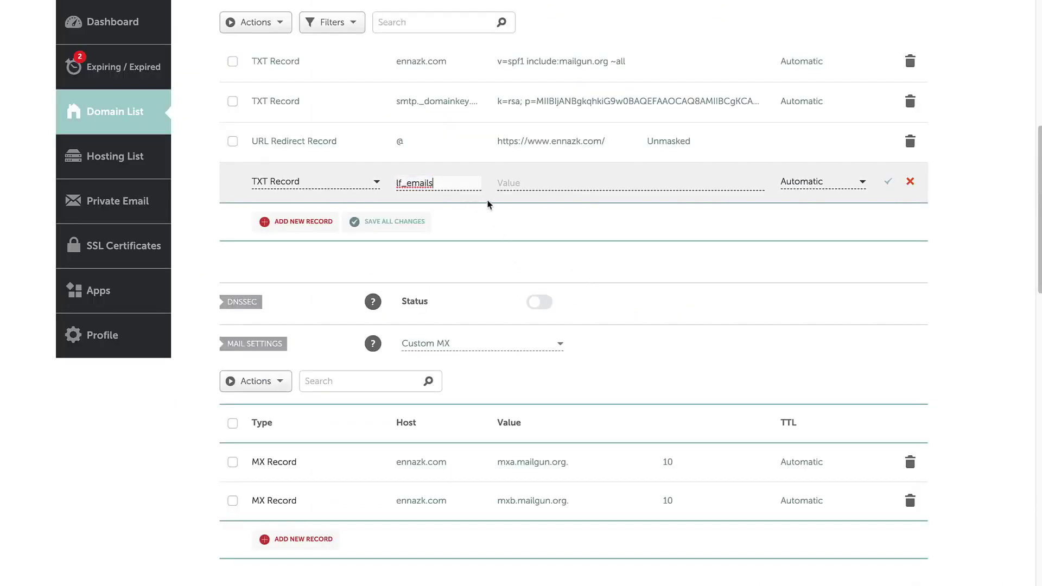
# Copy v=spf1 a mx include:relay.kinstamailservice.com ~all from the help article into the TXT record's value and save the record.
pyautogui.press('Tab')
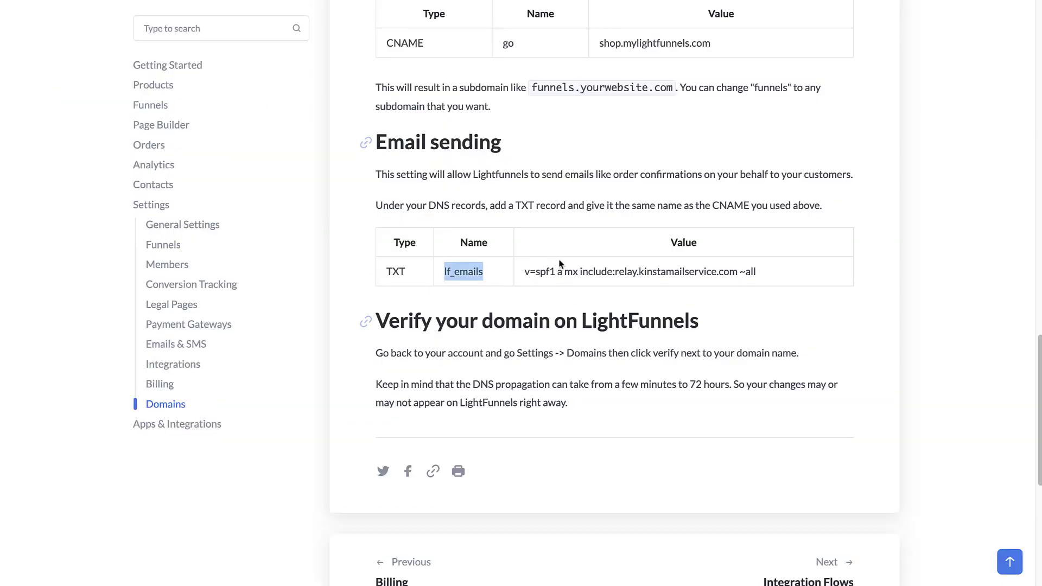
pyautogui.tripleClick(570, 273)
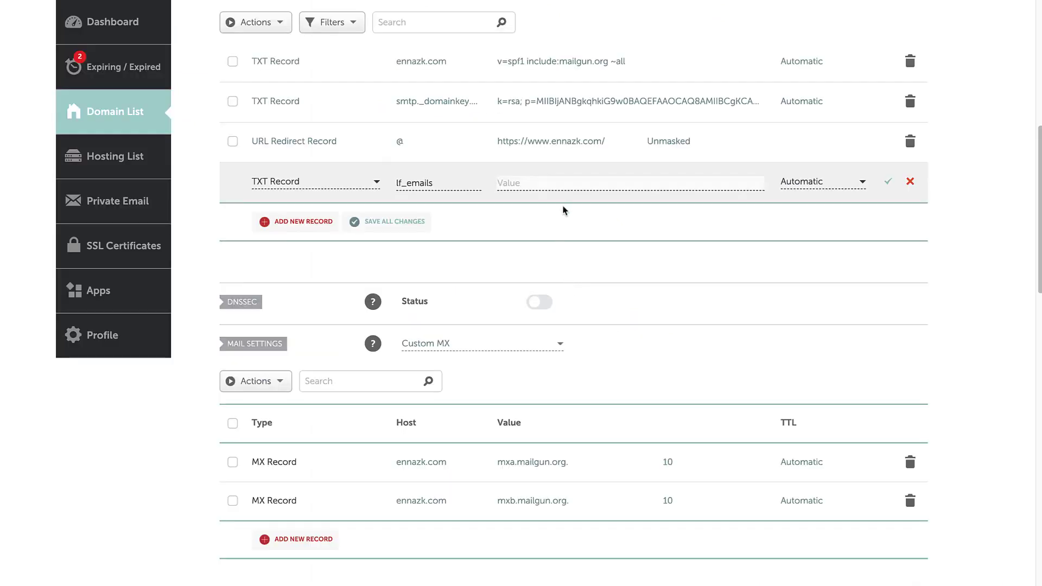
pyautogui.write('v=spf1 a mx include:relay.kinstamailservice.com ~all')
pyautogui.press('Return')
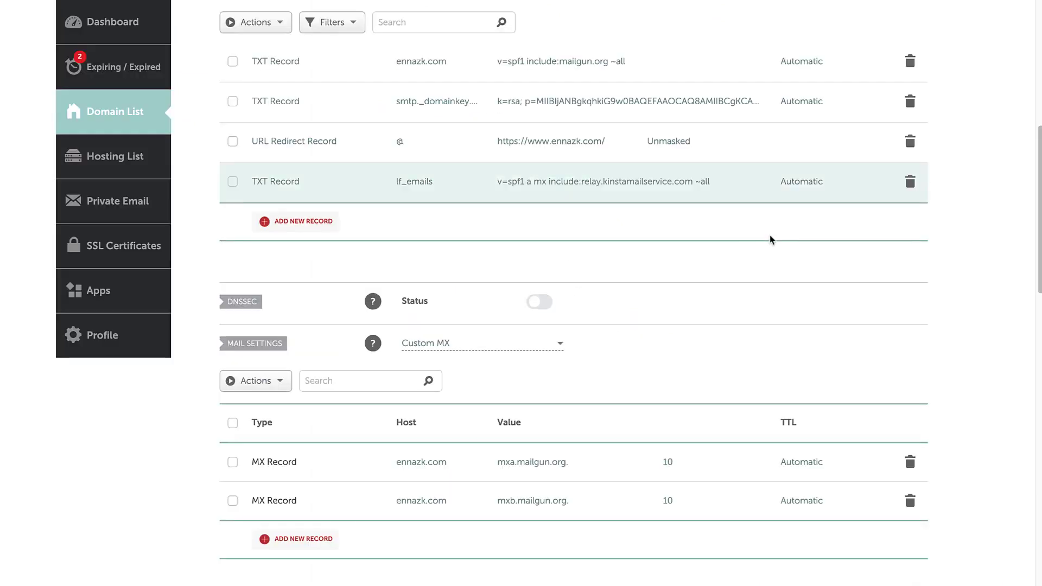
pyautogui.scroll(5, 774, 236)
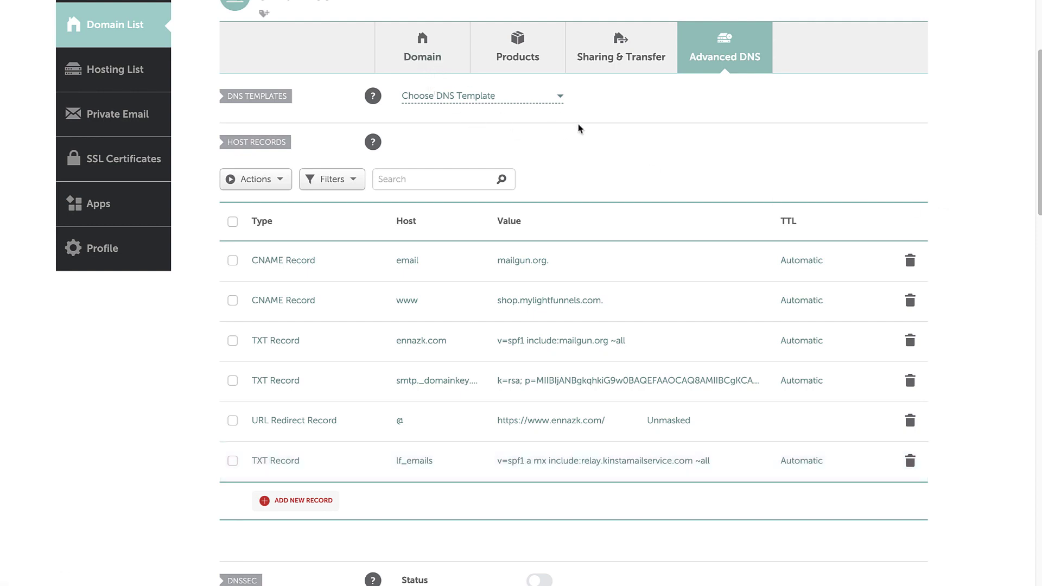
pyautogui.click(255, 179)
pyautogui.click(487, 180)
pyautogui.click(487, 167)
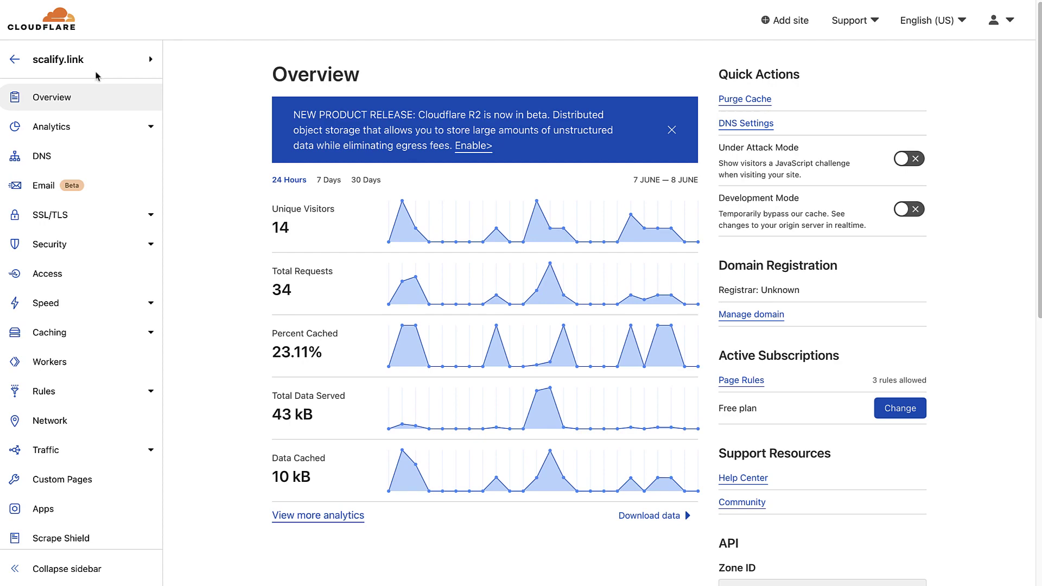
# Switch to Cloudflare, open the DNS management of scalify.link and start a new record of type CNAME.
pyautogui.click(55, 159)
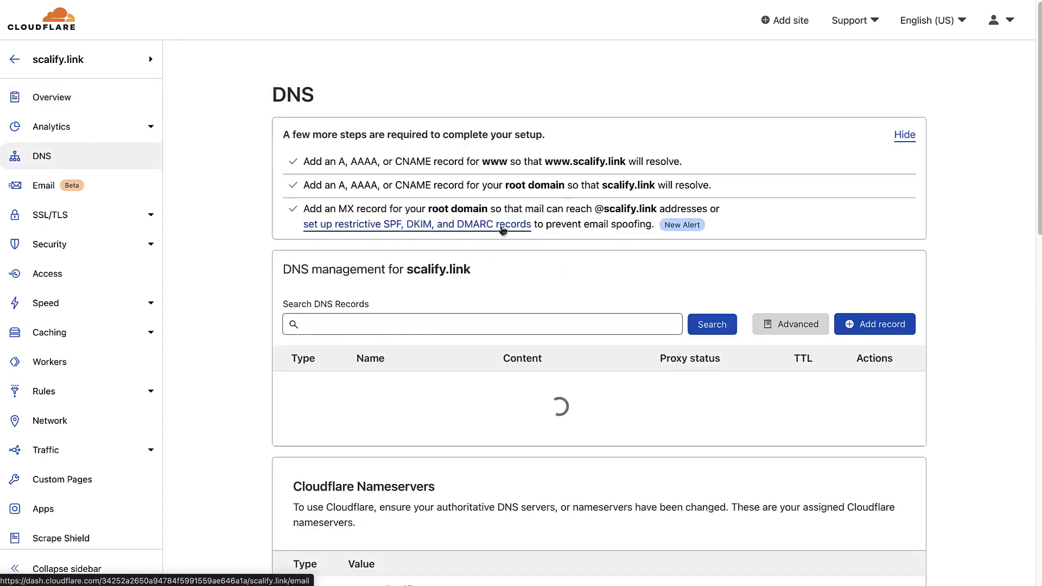
pyautogui.click(881, 323)
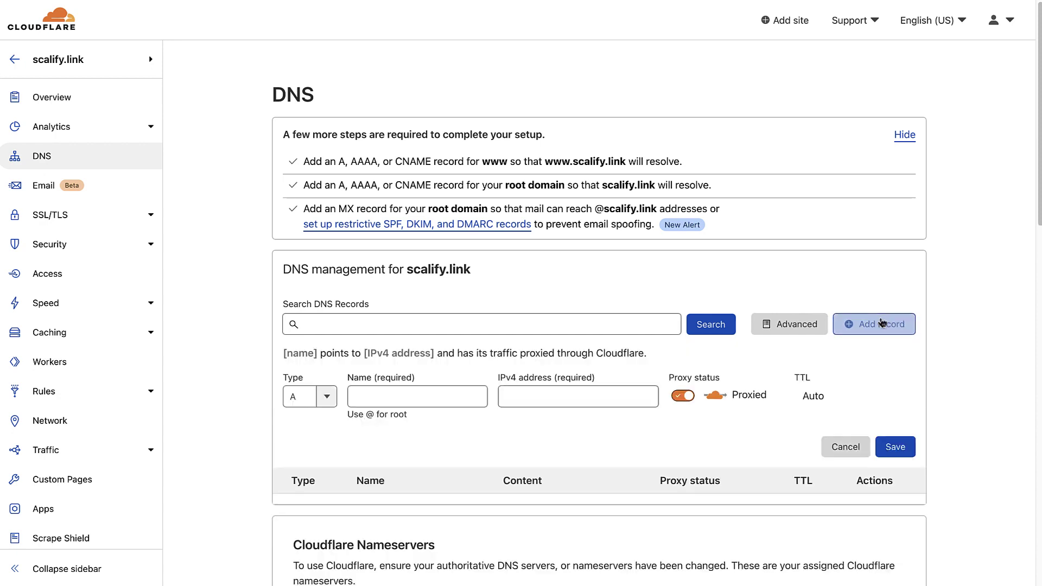
pyautogui.scroll(-1, 435, 380)
pyautogui.click(330, 352)
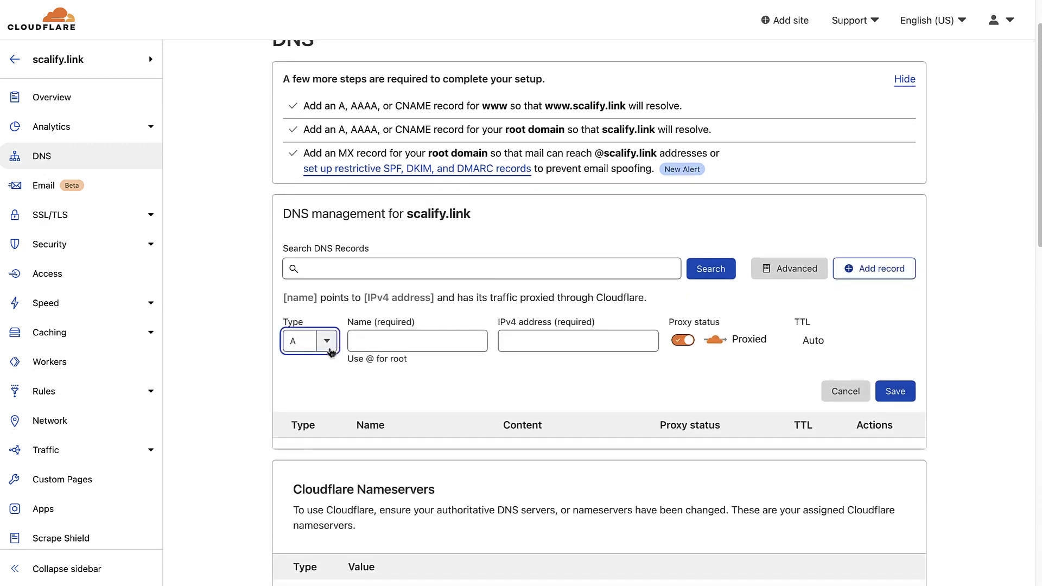
pyautogui.scroll(-2, 307, 428)
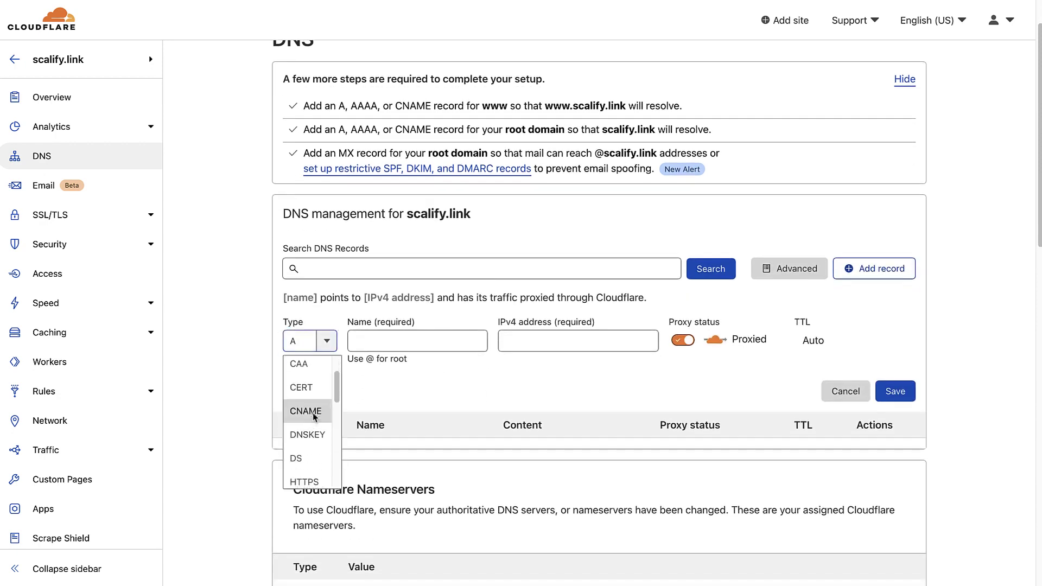
pyautogui.click(306, 410)
# Set the CNAME record's name to www and target to shop.mylightfunnels.com, and switch its proxy status to DNS only.
pyautogui.click(399, 342)
pyautogui.write('www')
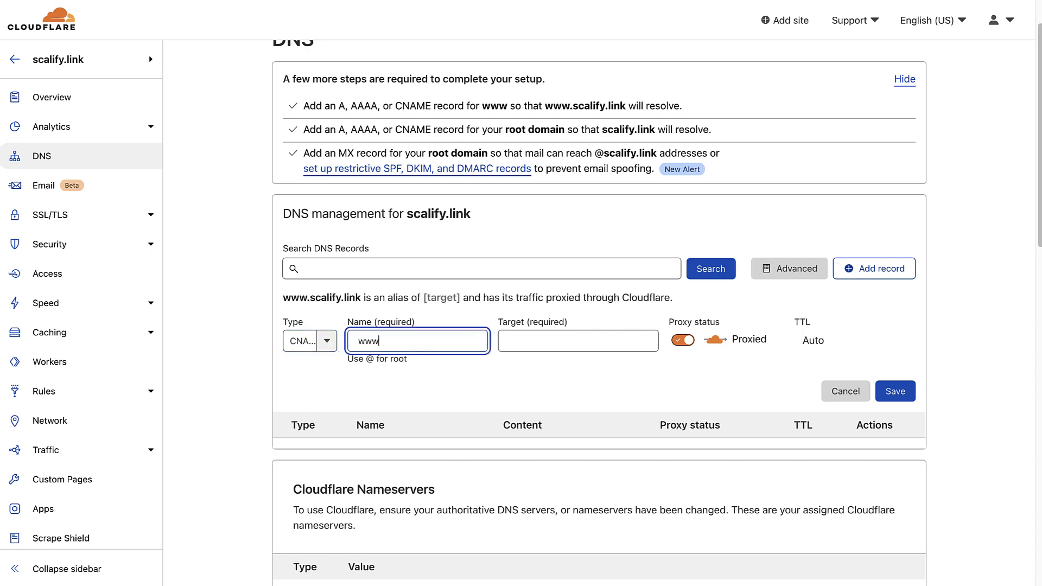
pyautogui.click(539, 342)
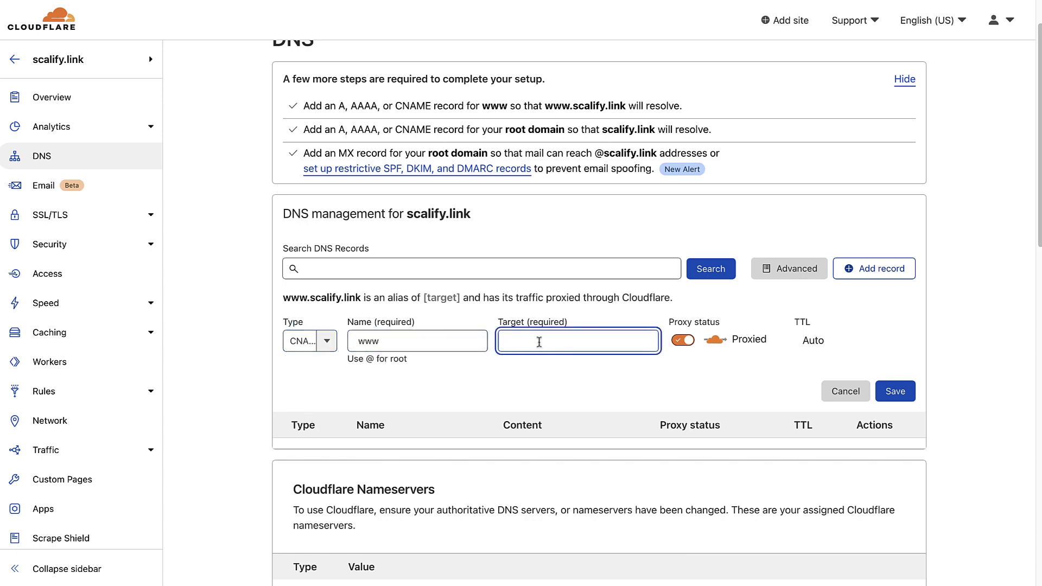
pyautogui.write('sh')
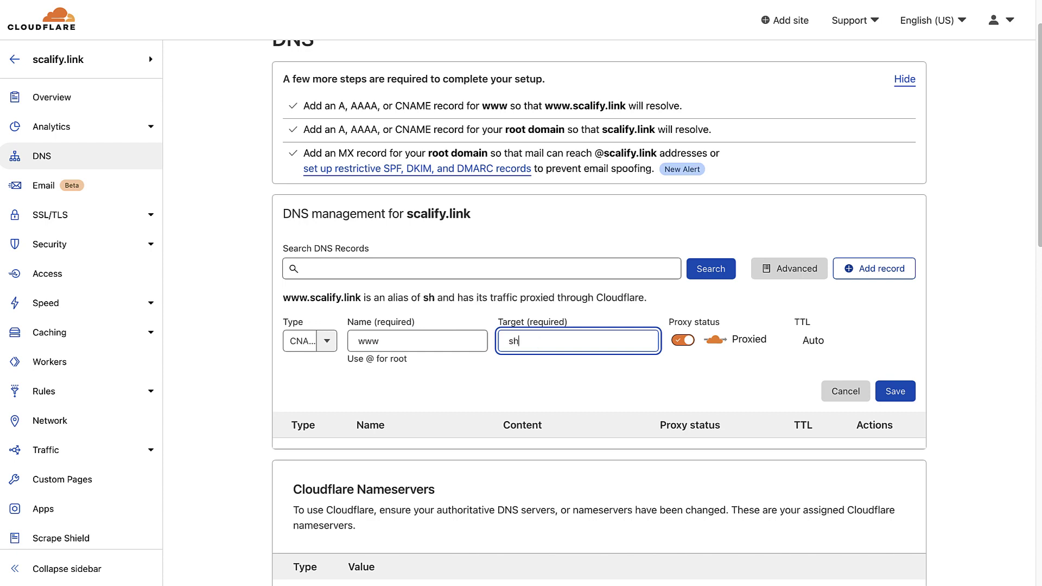
pyautogui.write('op.mylightfunnels.com')
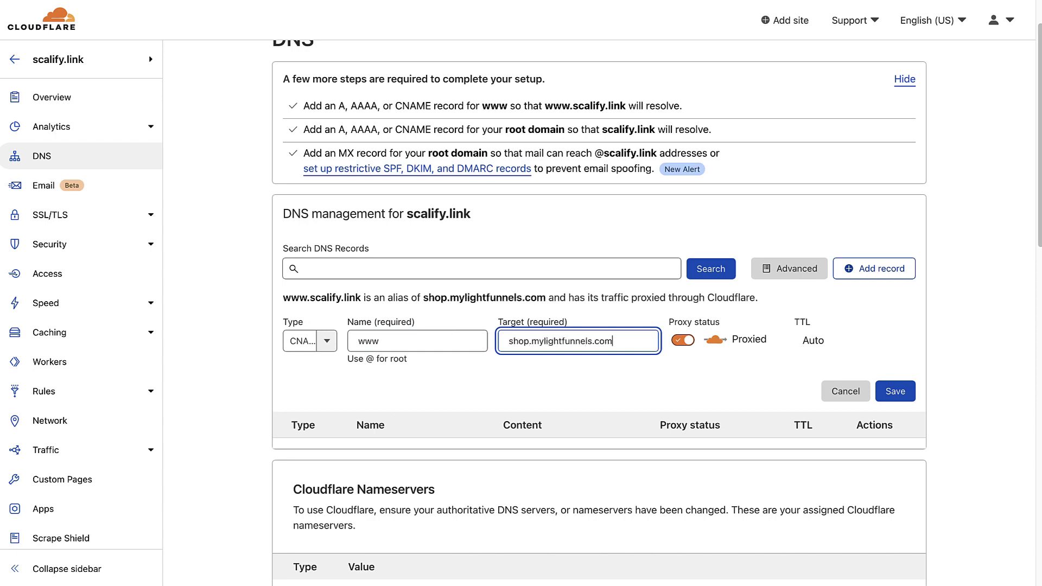
pyautogui.click(689, 346)
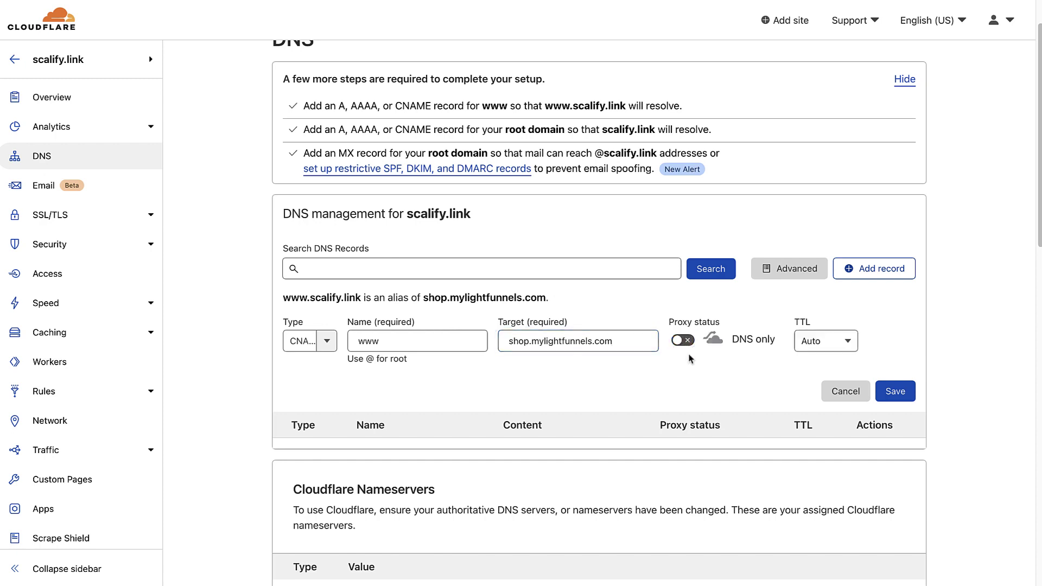
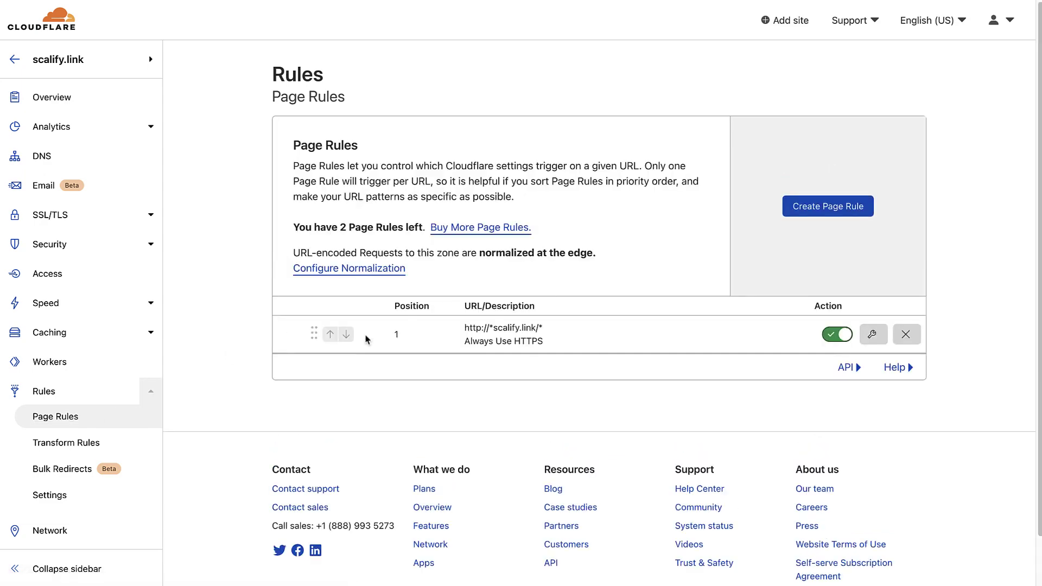
# Start a new page rule for scalify.link with the Forwarding URL setting, matching the URL scalify.link/*.
pyautogui.click(831, 206)
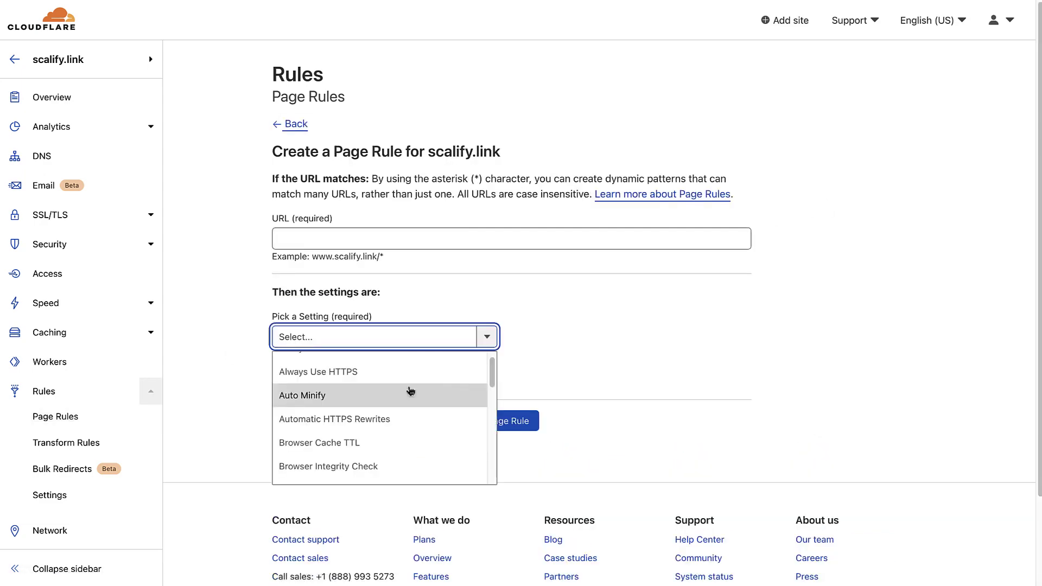
pyautogui.scroll(-1, 407, 392)
pyautogui.scroll(-5, 411, 391)
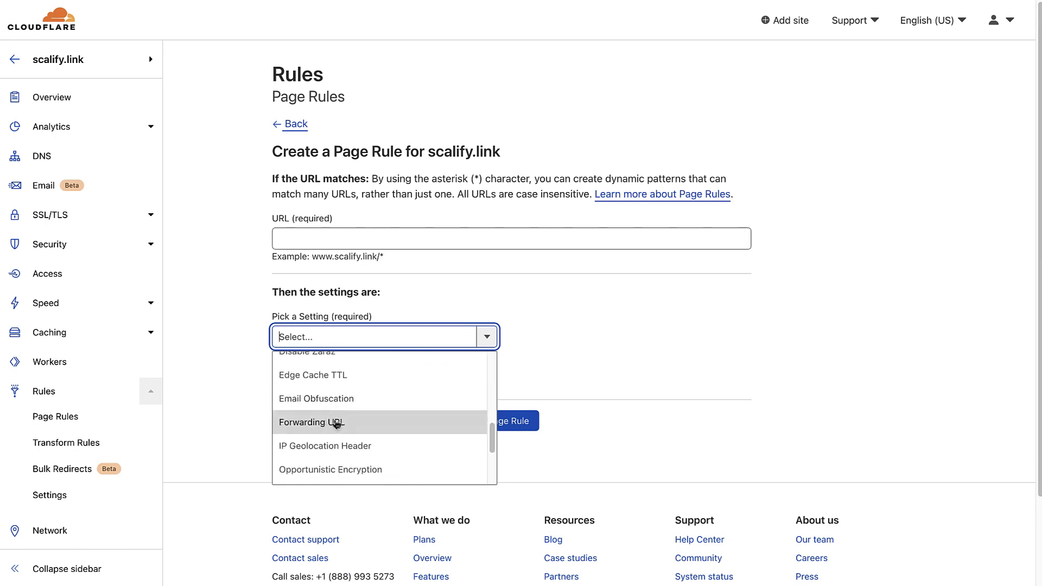
pyautogui.click(318, 427)
pyautogui.click(369, 242)
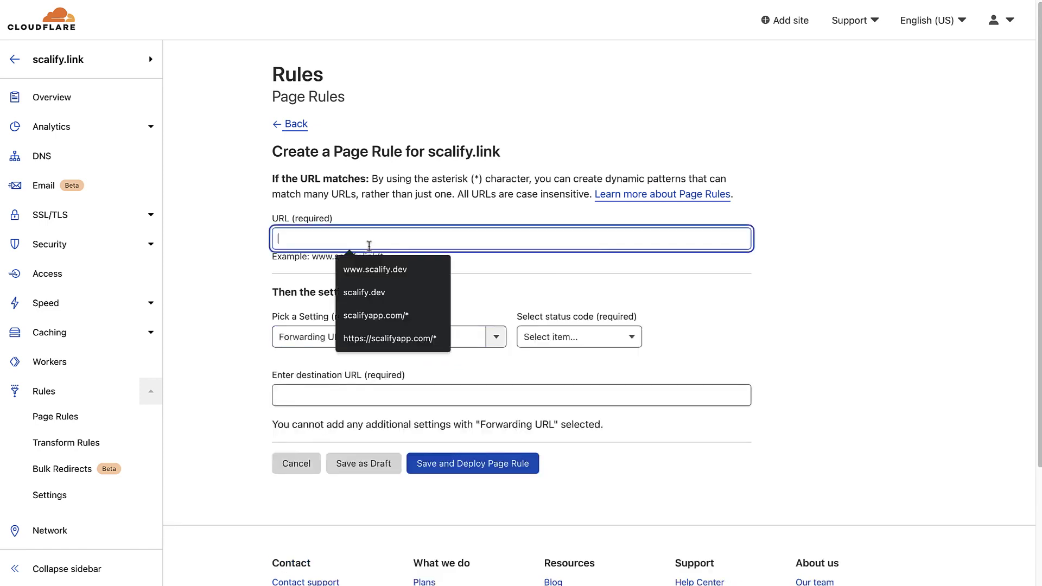
pyautogui.write('s')
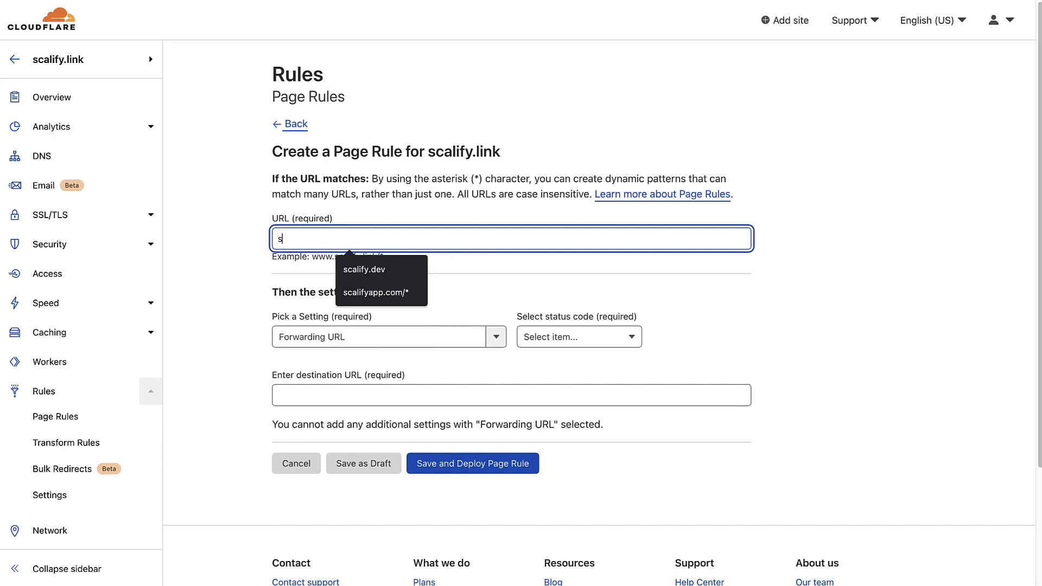
pyautogui.write('calify.link/*')
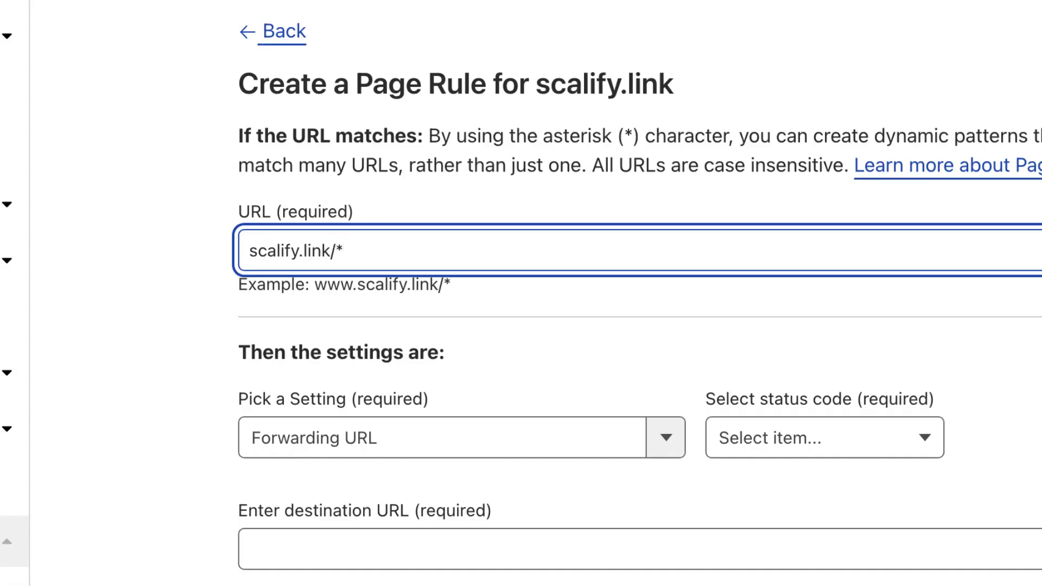
pyautogui.press('super+a')
pyautogui.press('Right')
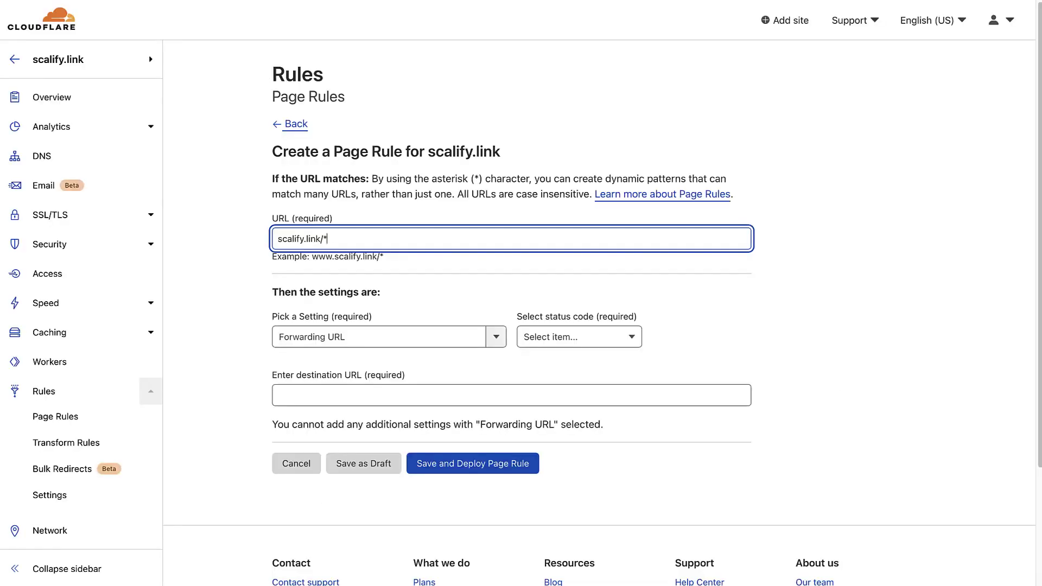
pyautogui.click(318, 393)
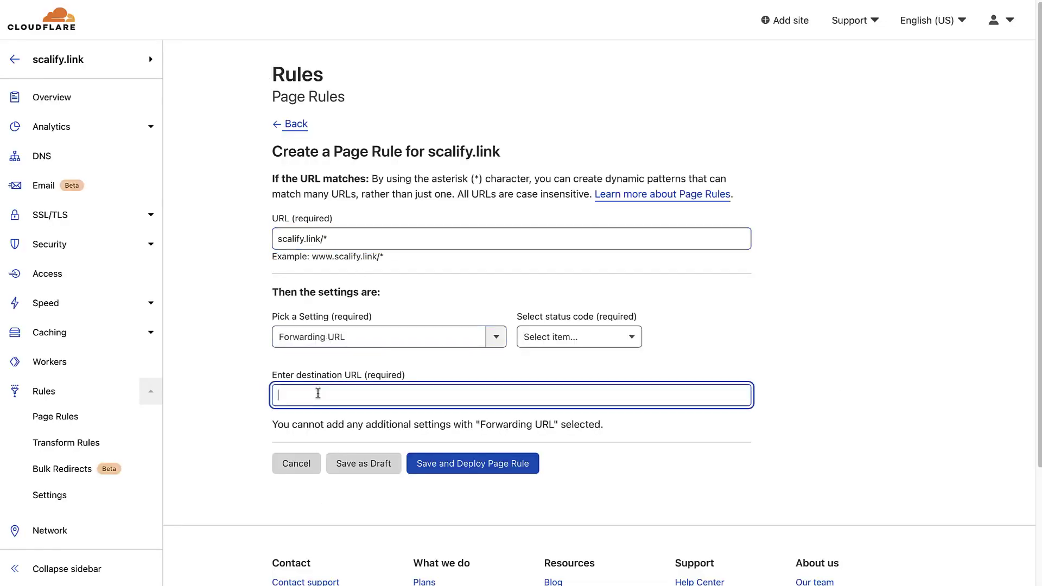
pyautogui.write('www.scalify.link/$1')
pyautogui.click(327, 240)
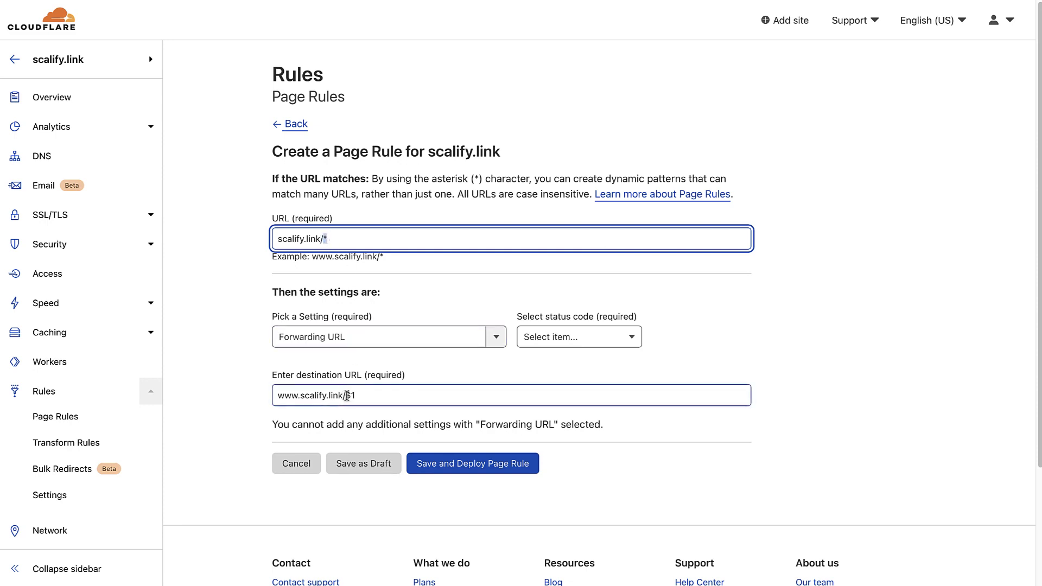
pyautogui.moveTo(346, 395); pyautogui.dragTo(358, 396)
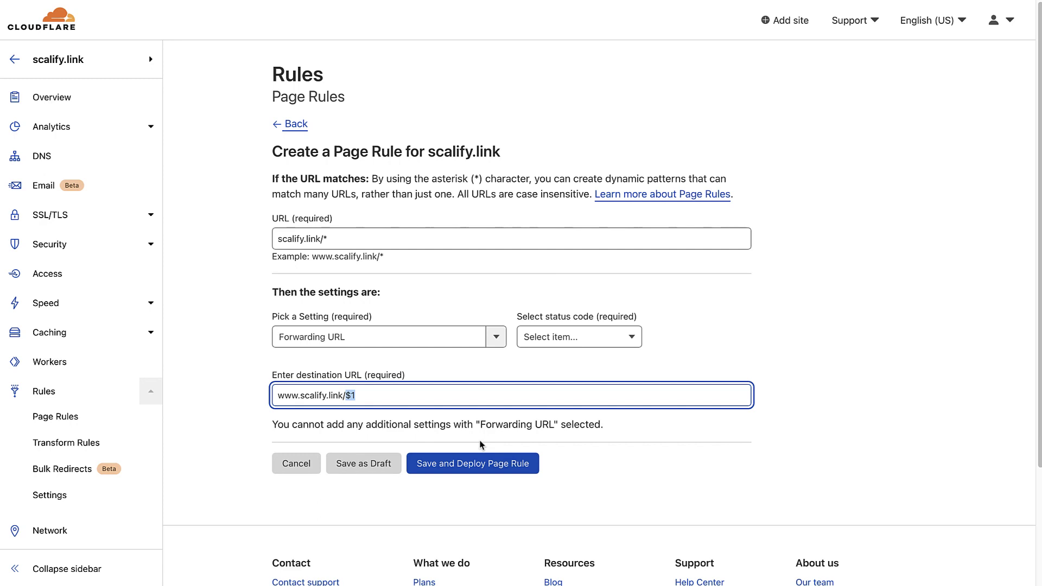
pyautogui.press('Right')
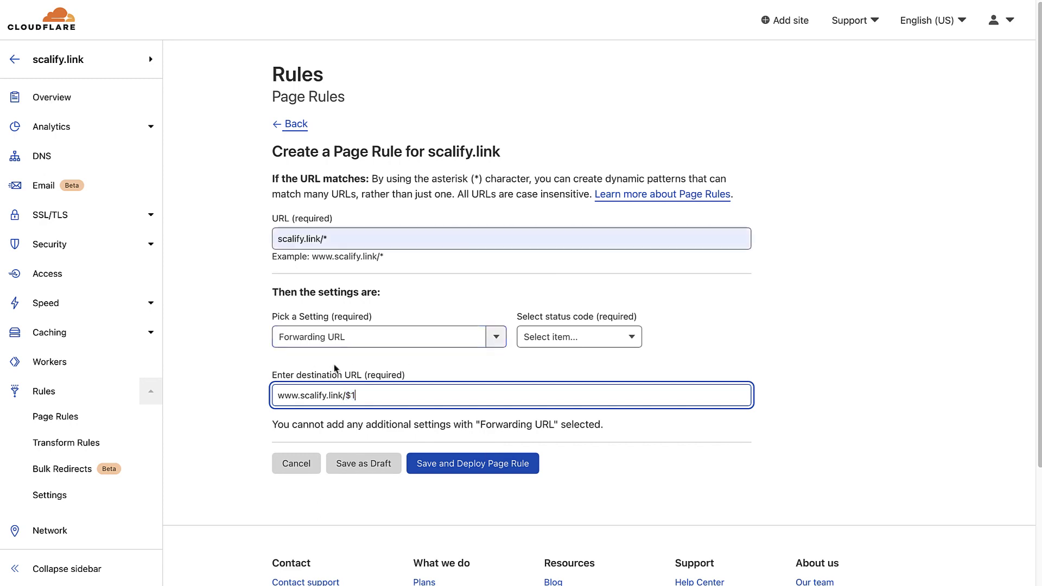
pyautogui.click(280, 398)
pyautogui.write('https://')
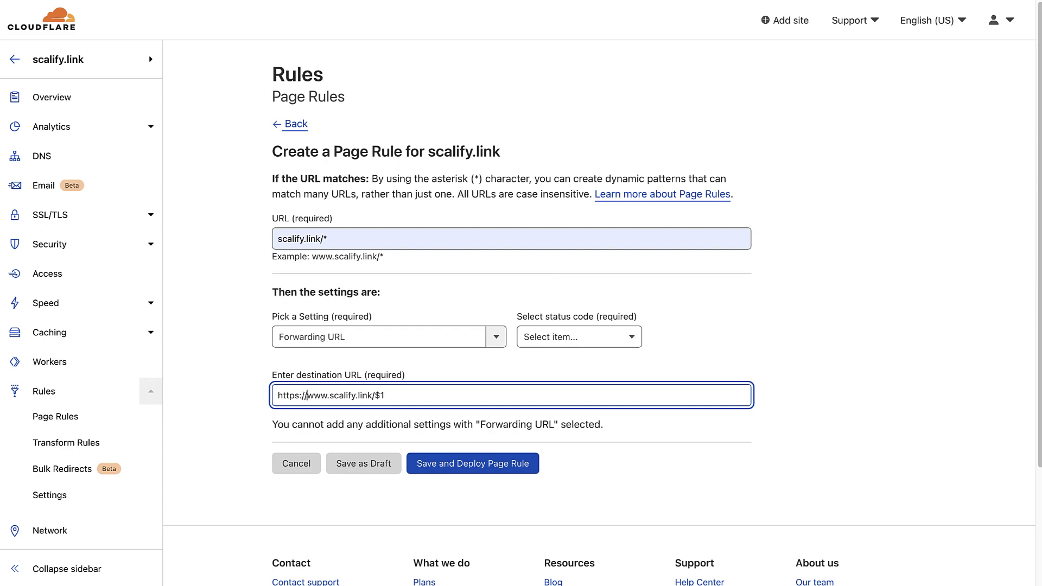
# Set the forwarding status code to 301 - Permanent Redirect, then save and deploy the page rule.
pyautogui.click(564, 338)
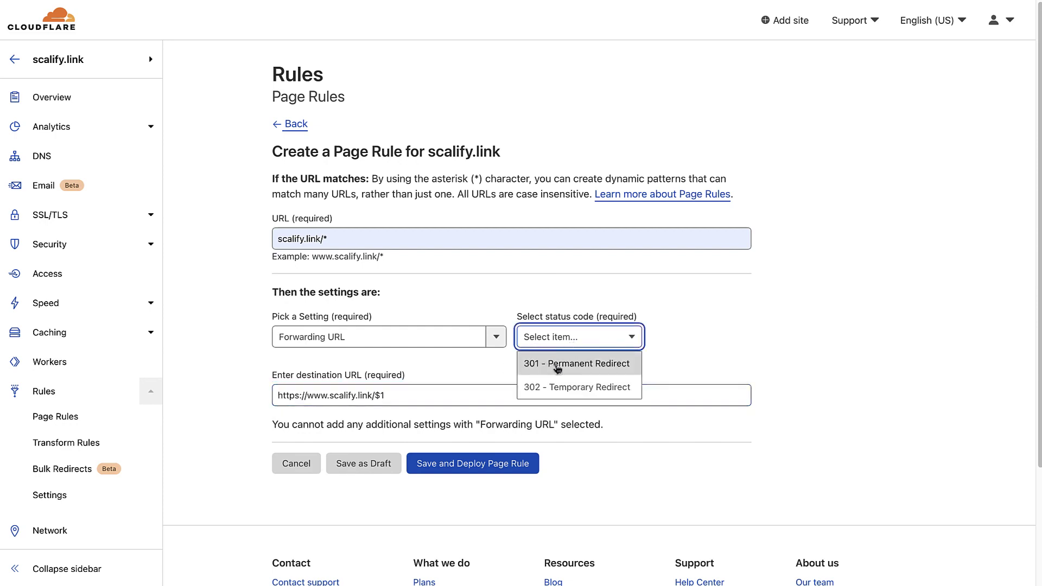
pyautogui.click(559, 364)
pyautogui.click(597, 367)
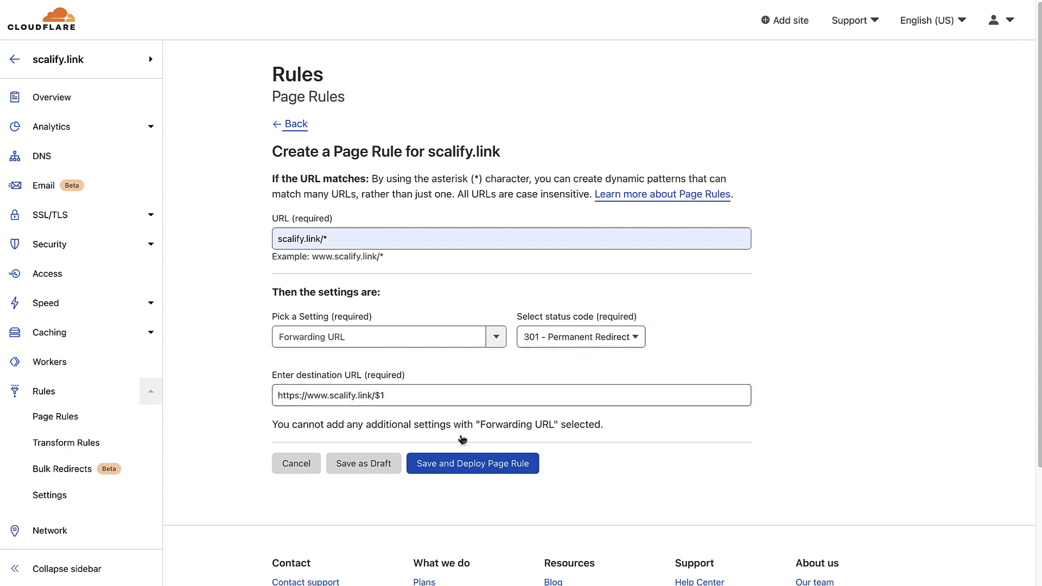
pyautogui.click(494, 471)
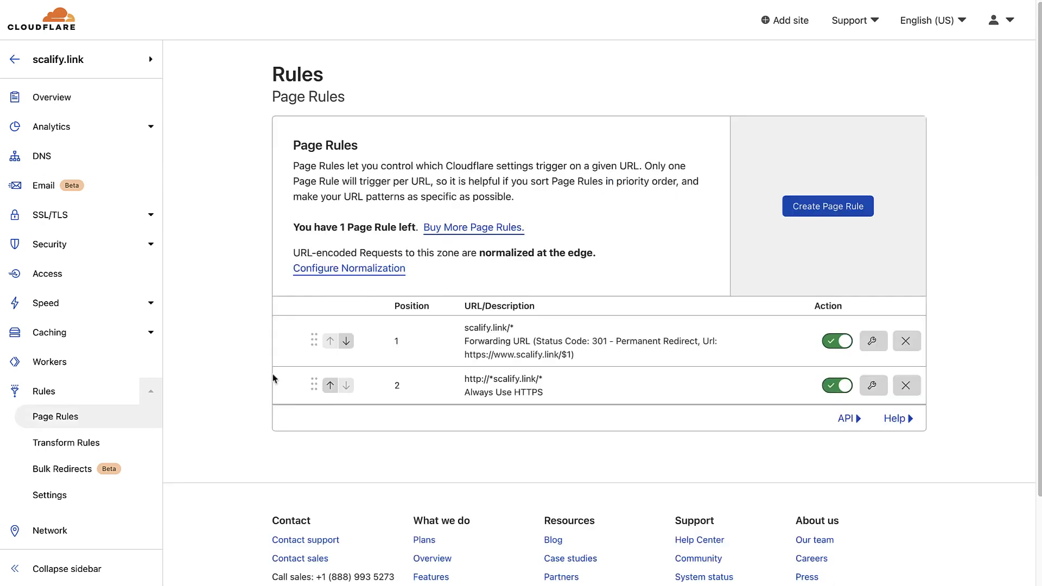
# Return to the DNS management of scalify.link and start a new record of type TXT.
pyautogui.click(83, 107)
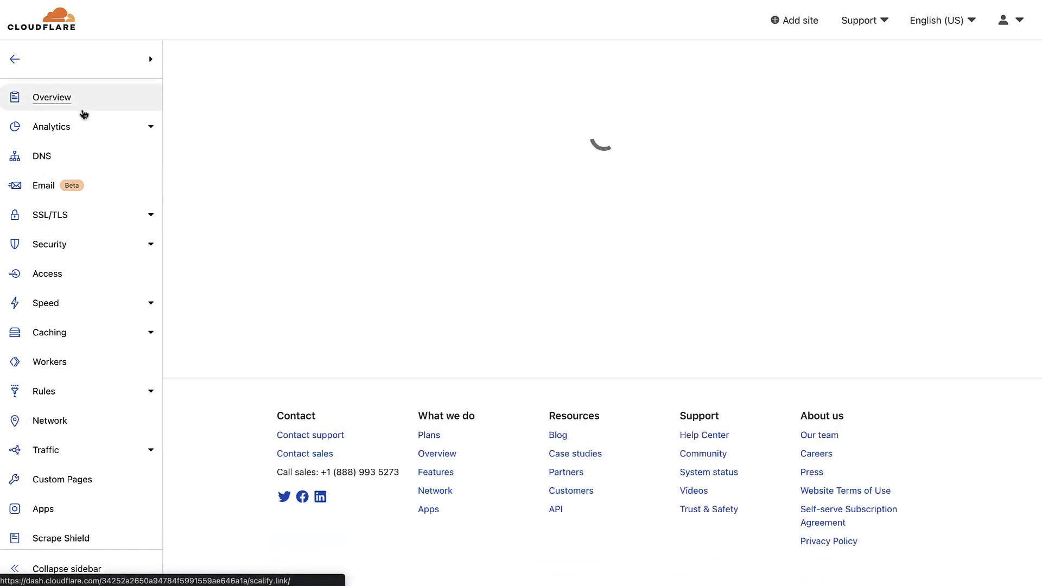
pyautogui.click(47, 162)
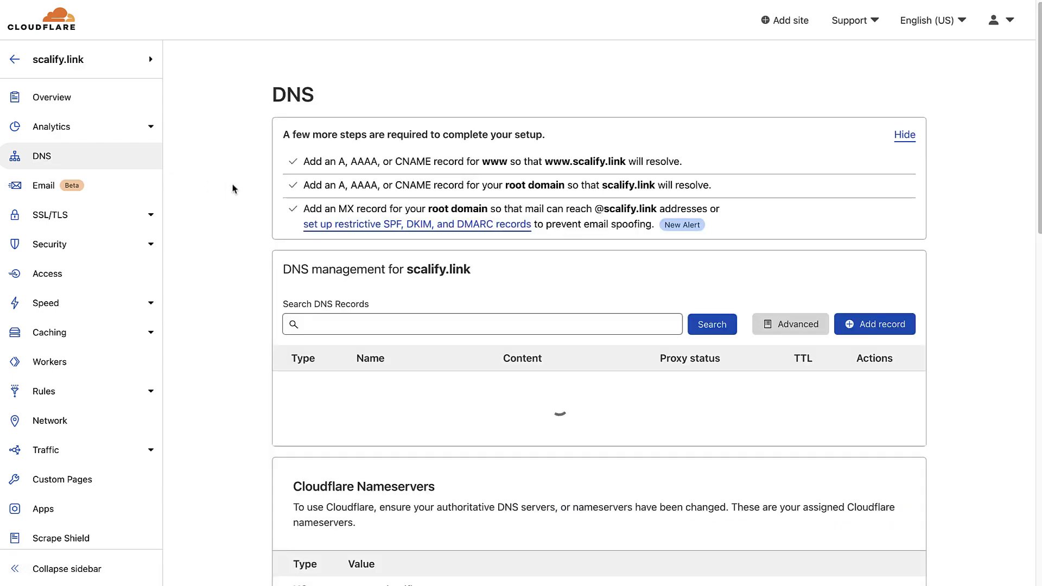
pyautogui.click(851, 300)
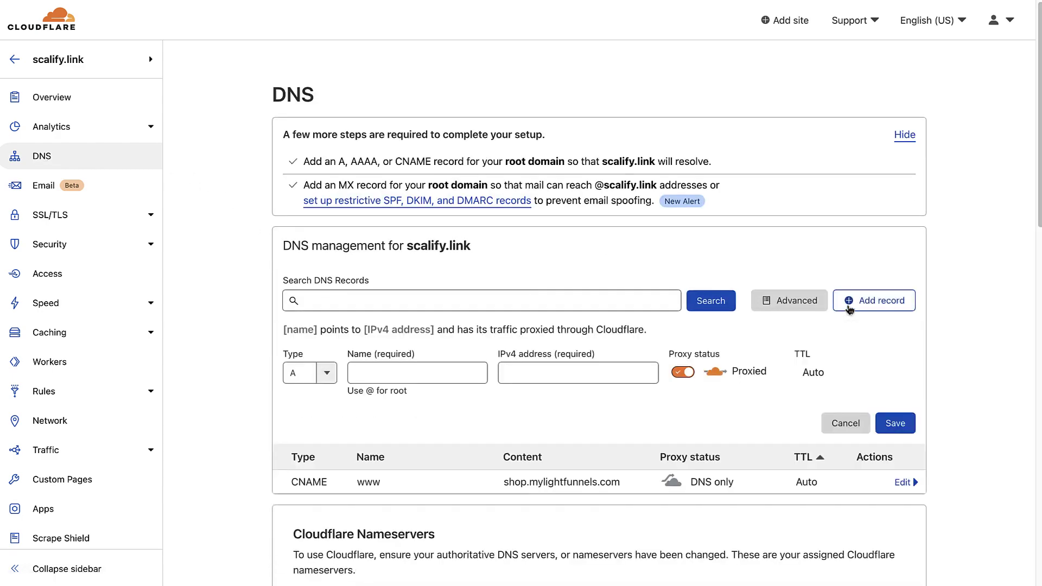
pyautogui.click(505, 372)
pyautogui.click(304, 373)
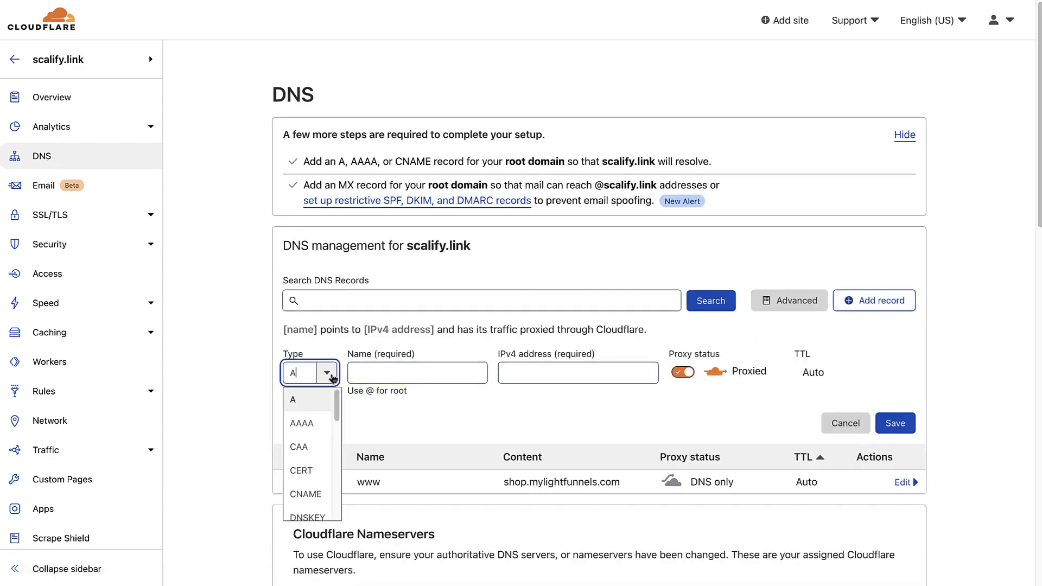
pyautogui.scroll(-5, 315, 452)
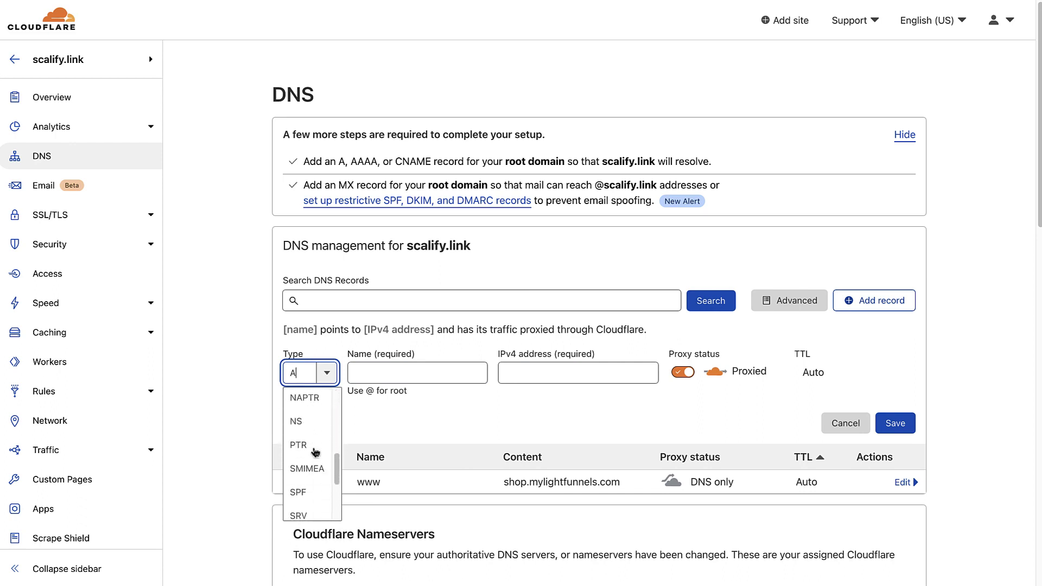
pyautogui.scroll(-3, 315, 452)
pyautogui.click(309, 481)
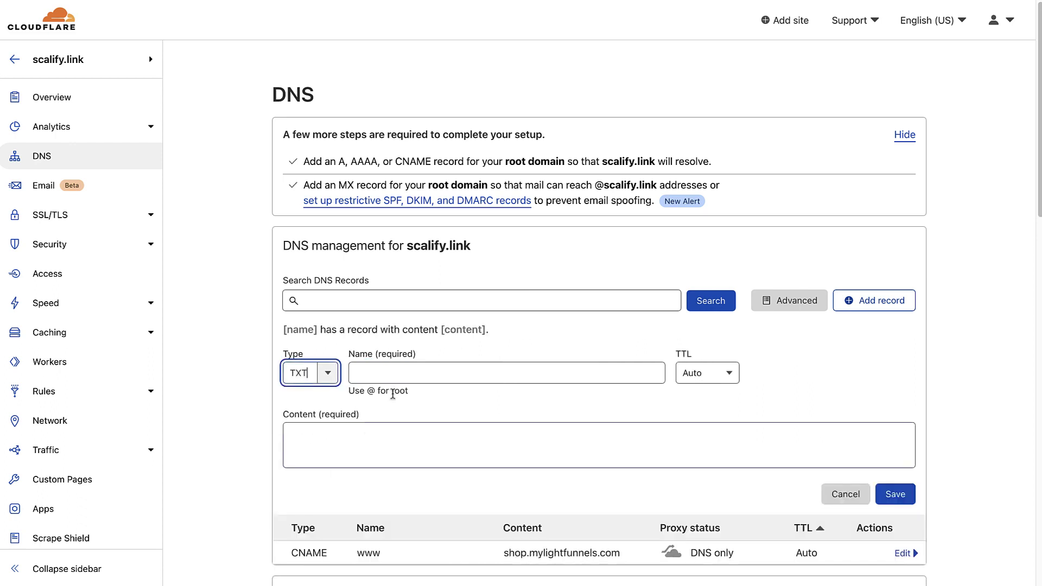
# Copy lf_emails from the Email sending section of the LightFunnels help article into the TXT record's name.
pyautogui.hotkey('ctrl', 'Tab')
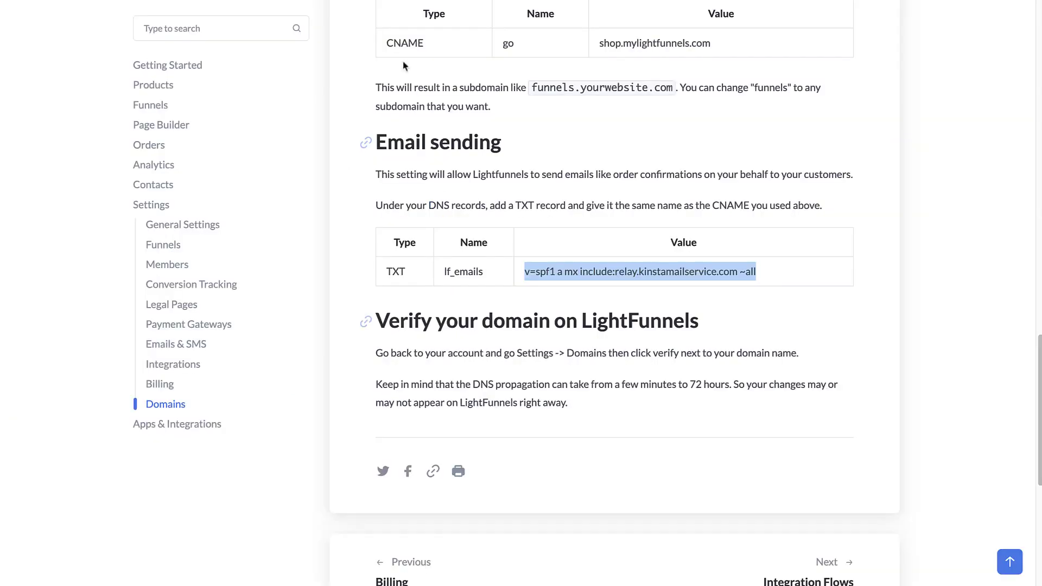
pyautogui.doubleClick(456, 270)
pyautogui.hotkey('ctrl', 'c')
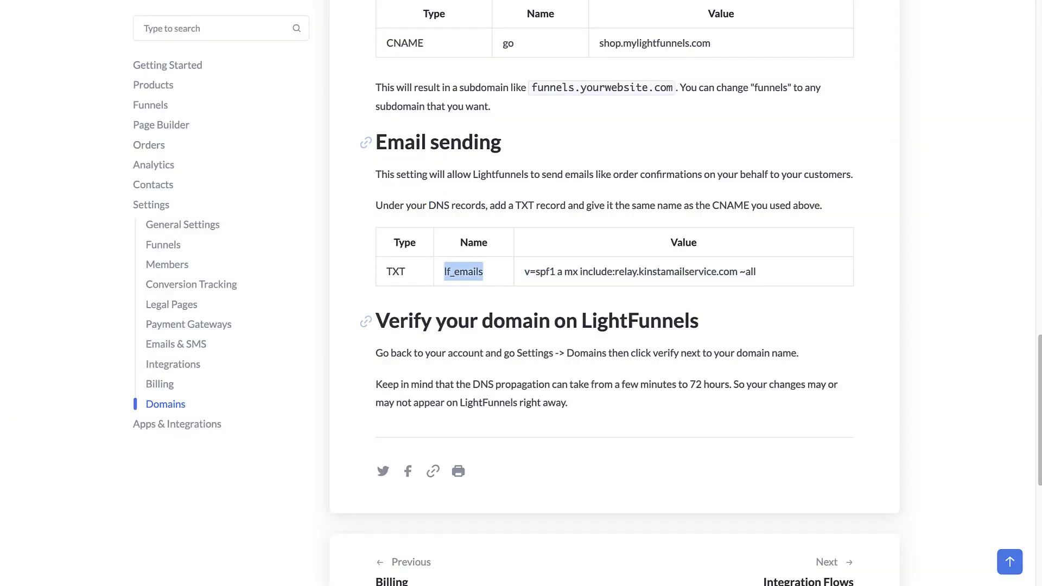
pyautogui.hotkey('ctrl', 'Tab')
pyautogui.click(490, 368)
pyautogui.hotkey('ctrl', 'v')
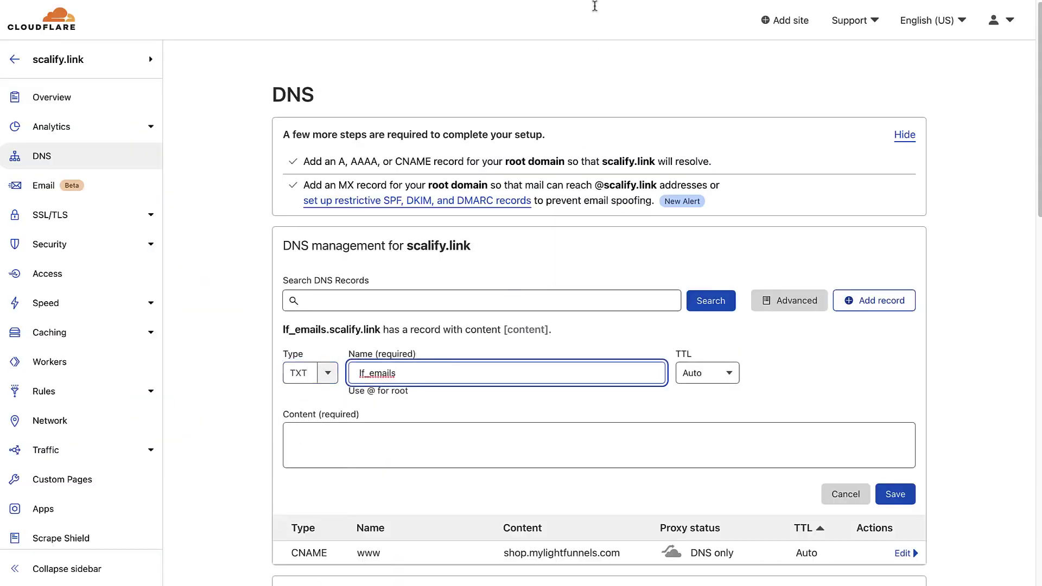
# Copy v=spf1 a mx include:relay.kinstamailservice.com ~all from the help article into the TXT record's content and save the record.
pyautogui.hotkey('ctrl', 'Tab')
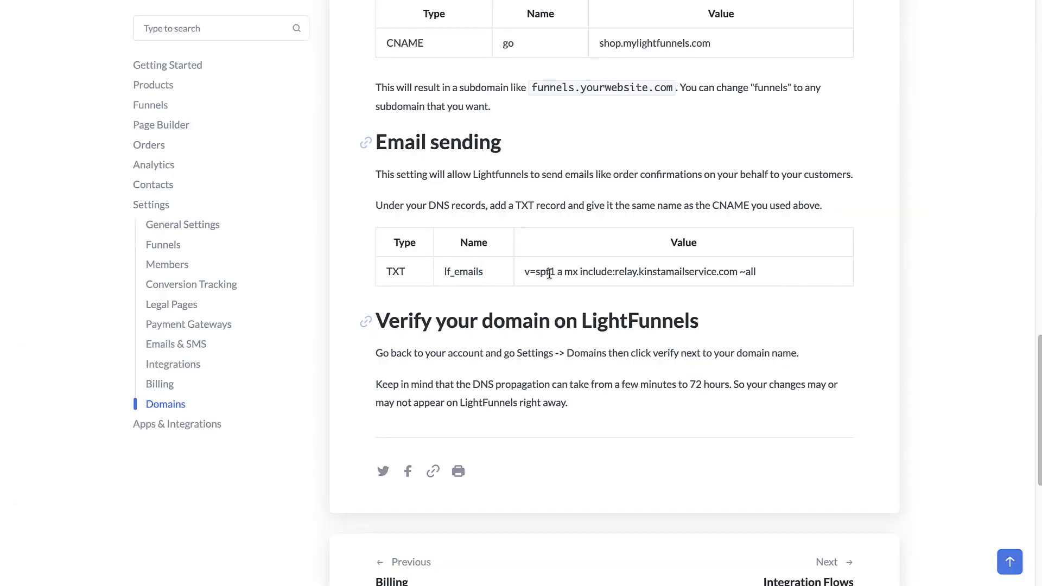
pyautogui.tripleClick(550, 274)
pyautogui.hotkey('ctrl', 'c')
pyautogui.hotkey('ctrl', 'Tab')
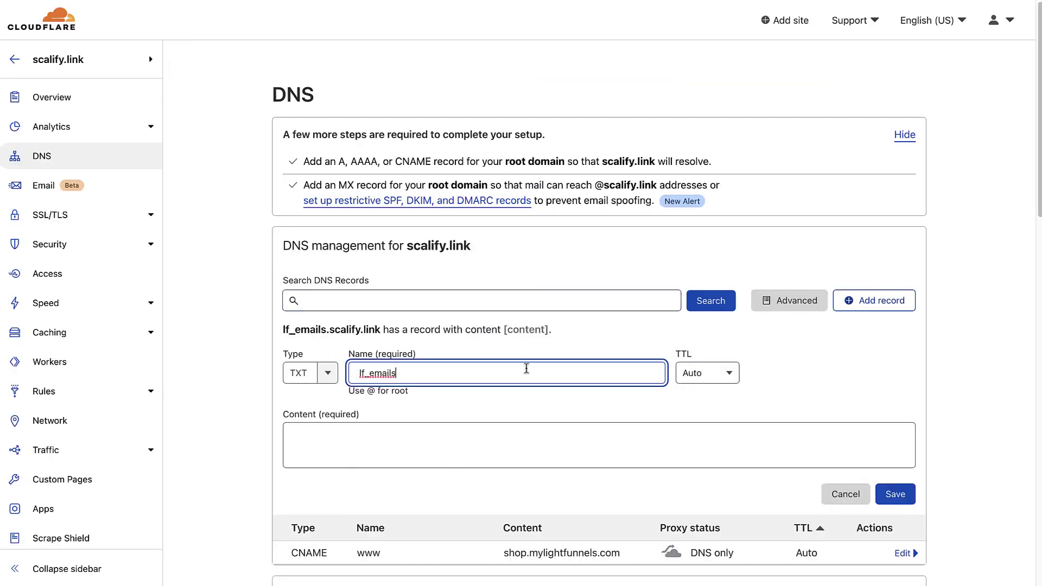
pyautogui.click(602, 454)
pyautogui.hotkey('ctrl', 'v')
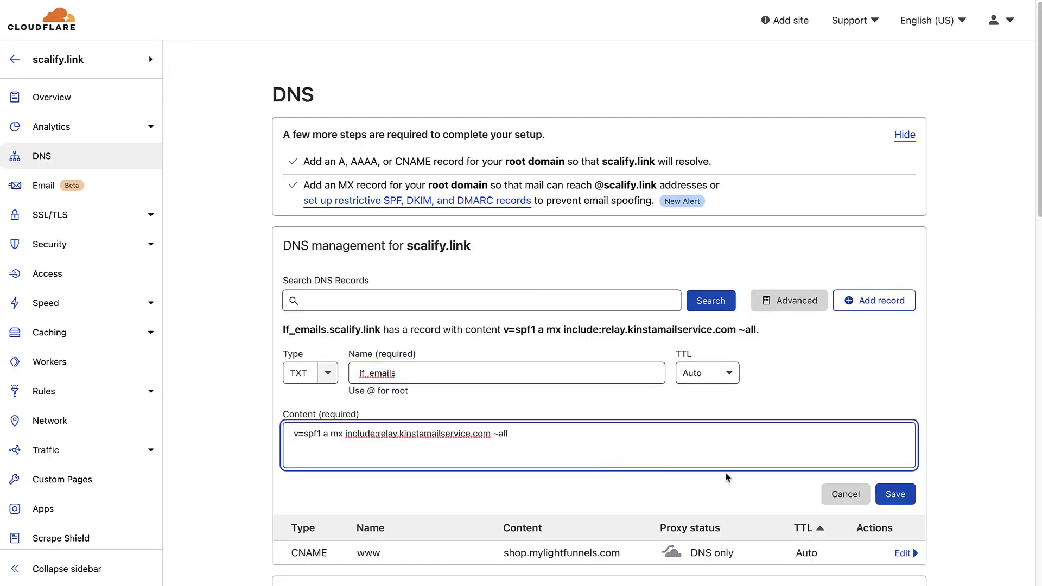
pyautogui.click(890, 498)
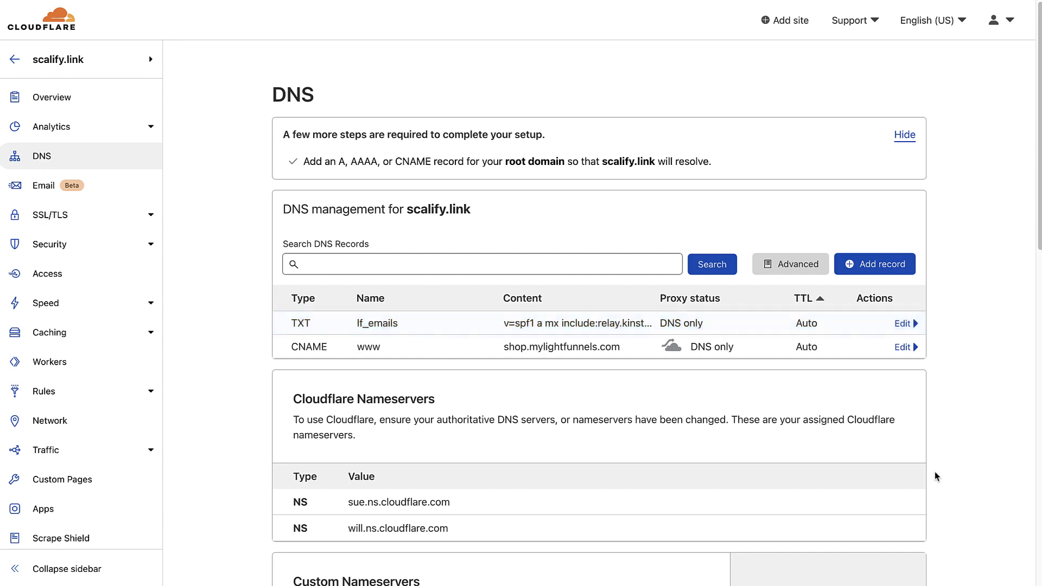
pyautogui.click(43, 162)
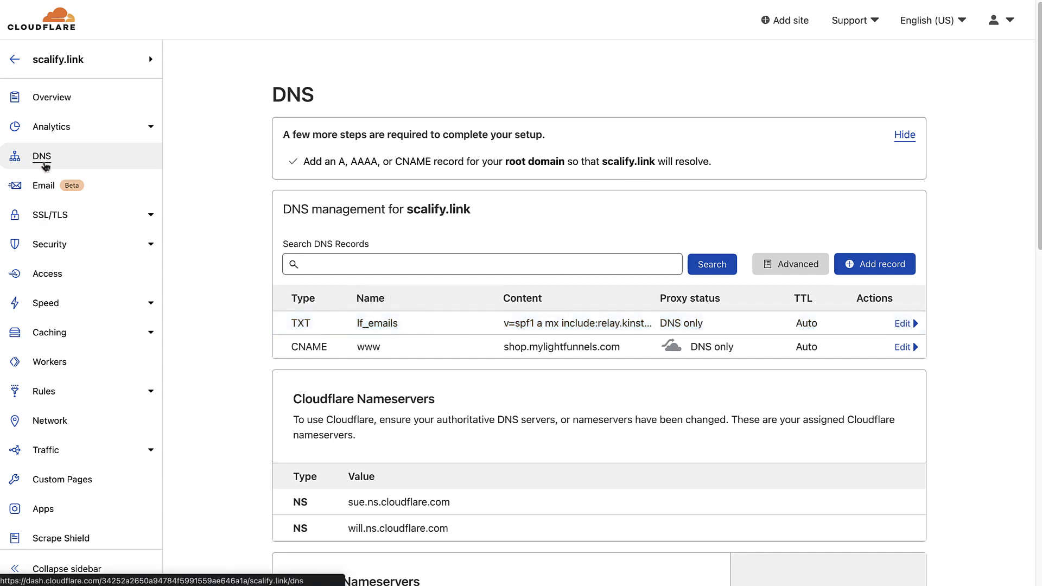